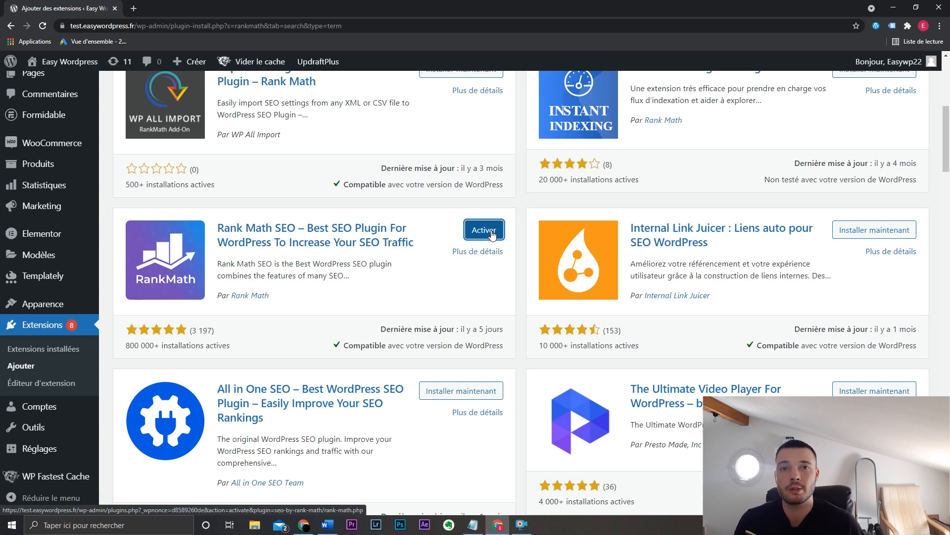
Activate the Rank Math SEO plugin and skip connecting a free account for now.
{"action": "left_click", "coordinate": [492, 235]}
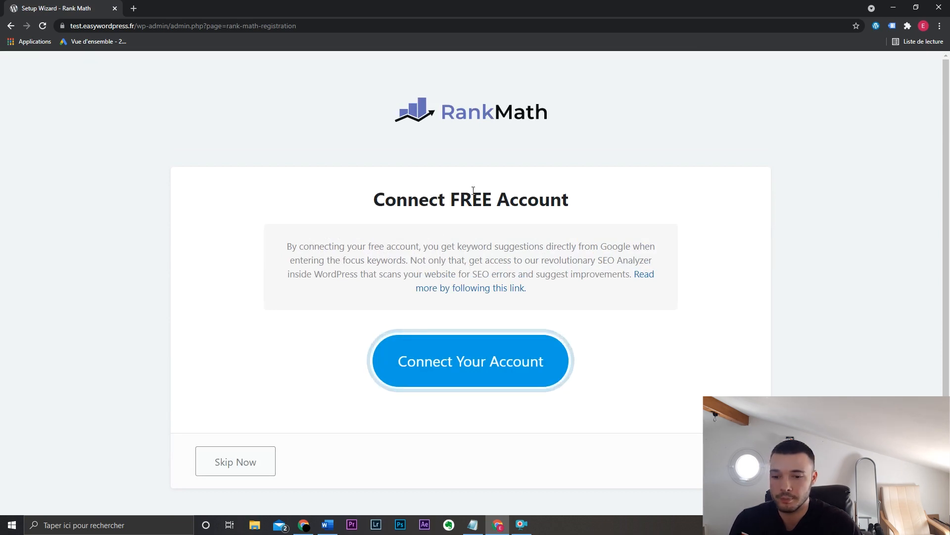
{"action": "left_click", "coordinate": [256, 461]}
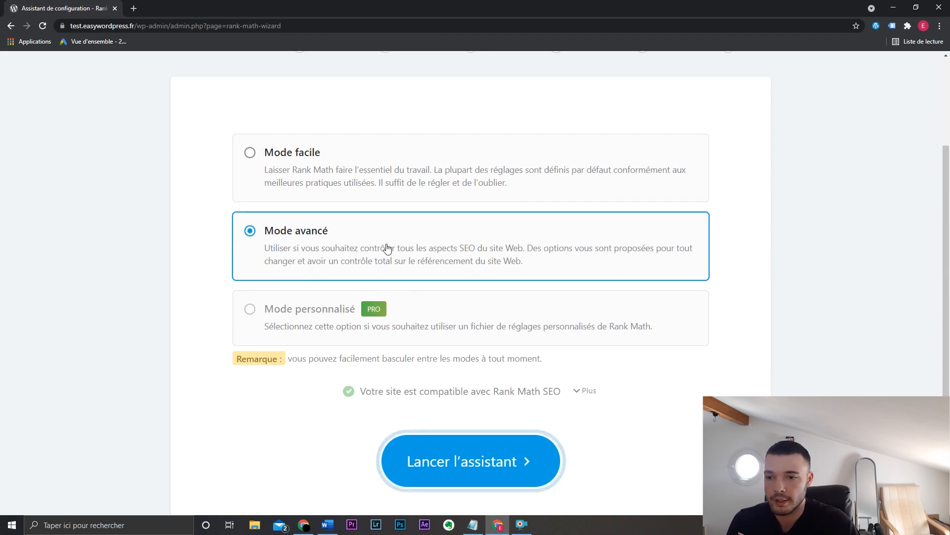
Launch the Rank Math setup wizard in Mode avancé.
{"action": "scroll", "coordinate": [822, 233], "scroll_direction": "up", "scroll_amount": 3}
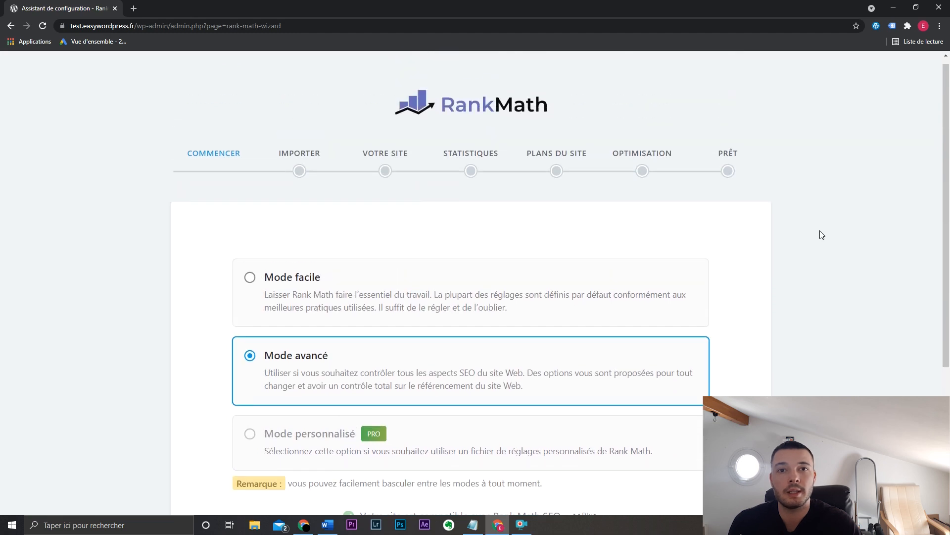
{"action": "scroll", "coordinate": [822, 234], "scroll_direction": "down", "scroll_amount": 4}
{"action": "left_click", "coordinate": [541, 378]}
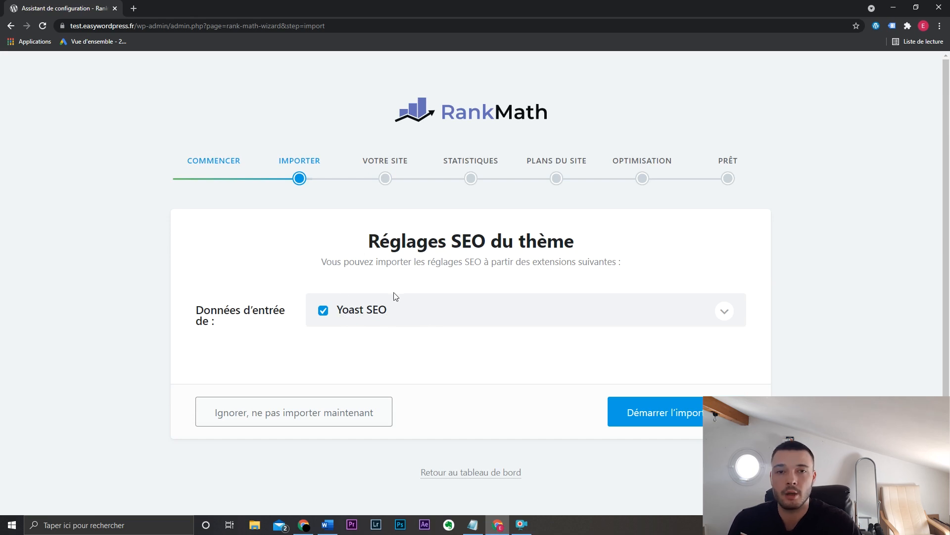
Exclude Yoast SEO from the data import and continue without importing any settings.
{"action": "left_click", "coordinate": [323, 312]}
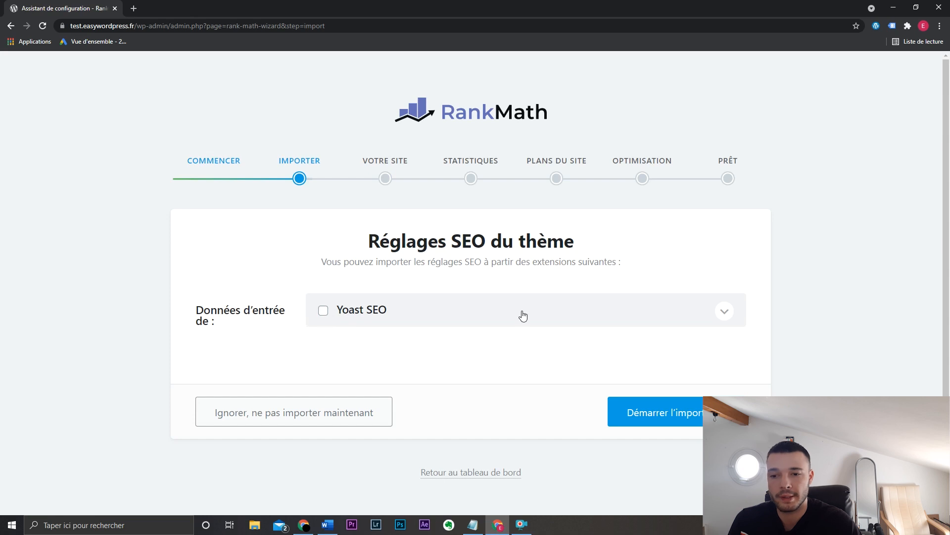
{"action": "left_click", "coordinate": [336, 416]}
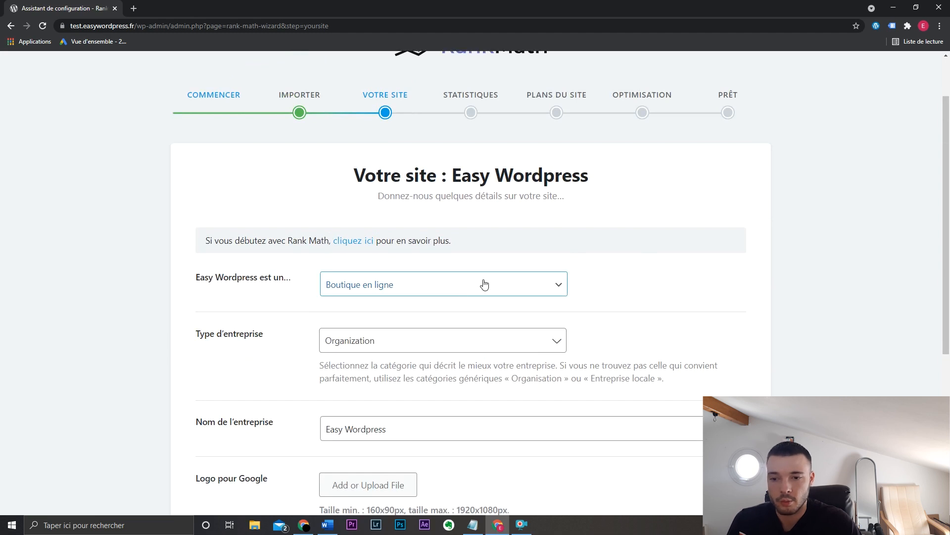
Review the Easy Wordpress site details, keep Boutique en ligne and Organization as the types, and save them.
{"action": "scroll", "coordinate": [649, 270], "scroll_direction": "down", "scroll_amount": 3}
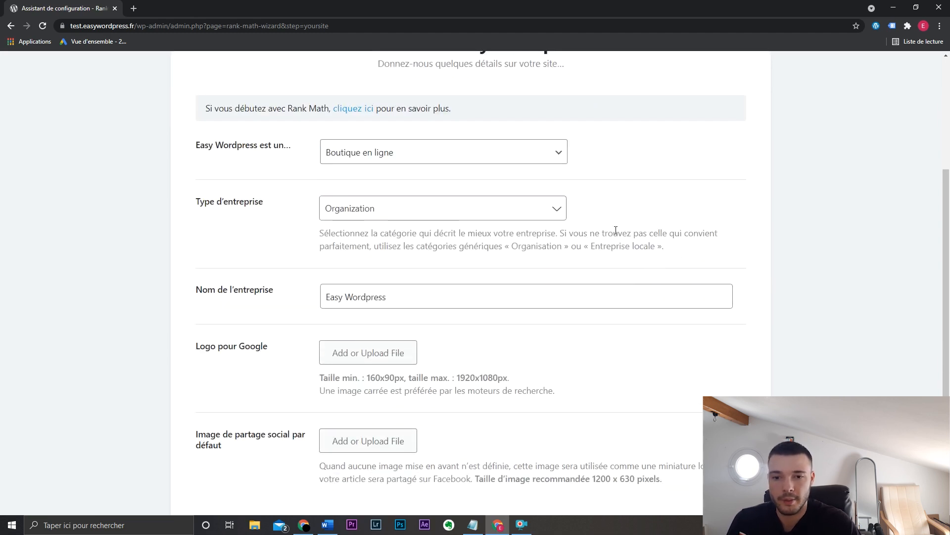
{"action": "scroll", "coordinate": [617, 232], "scroll_direction": "up", "scroll_amount": 1}
{"action": "scroll", "coordinate": [618, 236], "scroll_direction": "up", "scroll_amount": 1}
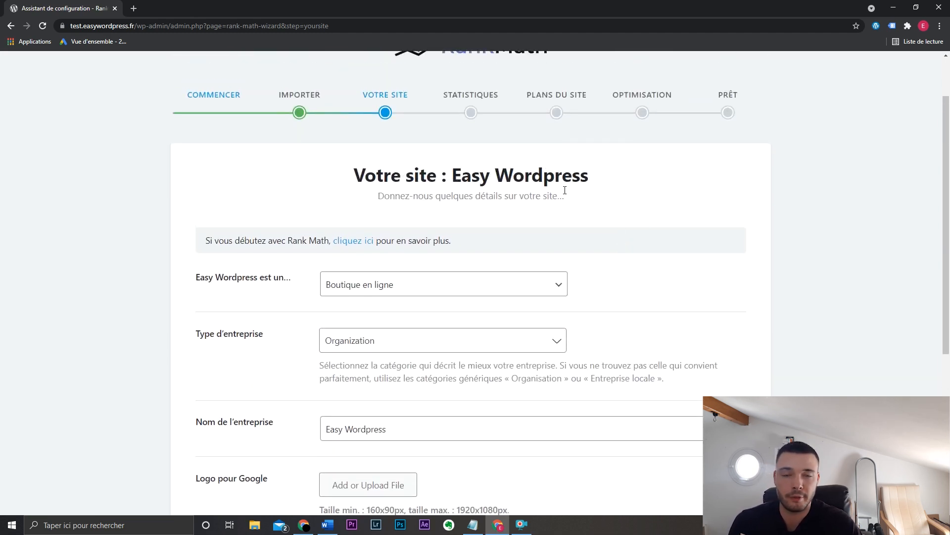
{"action": "scroll", "coordinate": [641, 274], "scroll_direction": "down", "scroll_amount": 2}
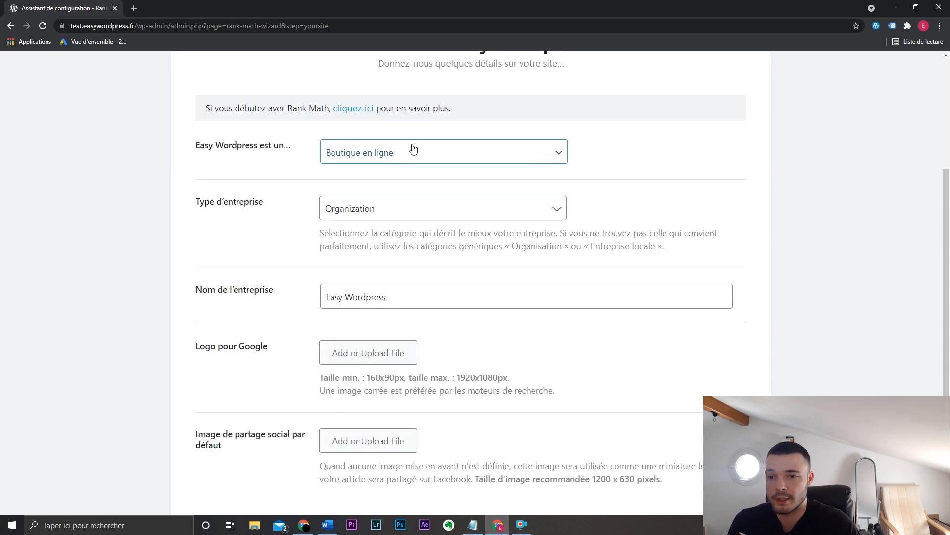
{"action": "left_click", "coordinate": [415, 205]}
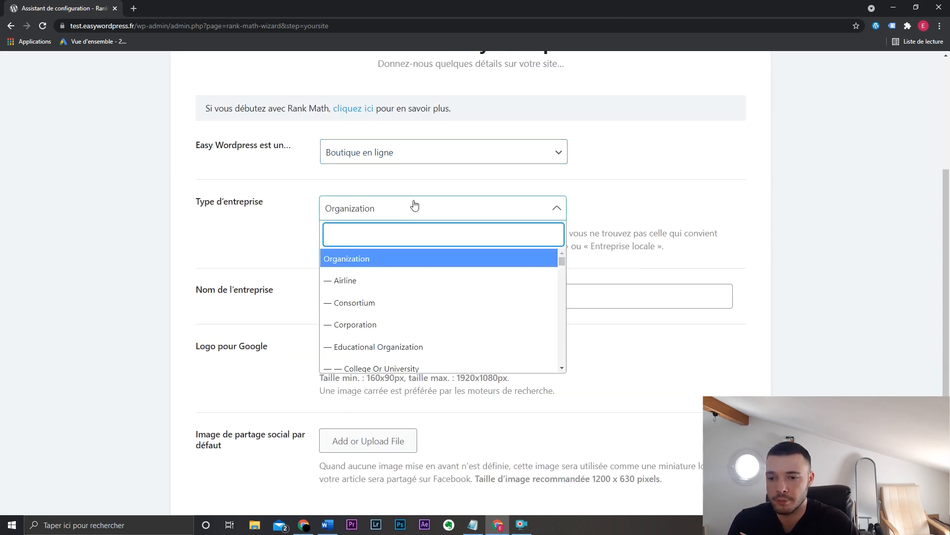
{"action": "left_click", "coordinate": [415, 205]}
{"action": "scroll", "coordinate": [431, 247], "scroll_direction": "down", "scroll_amount": 2}
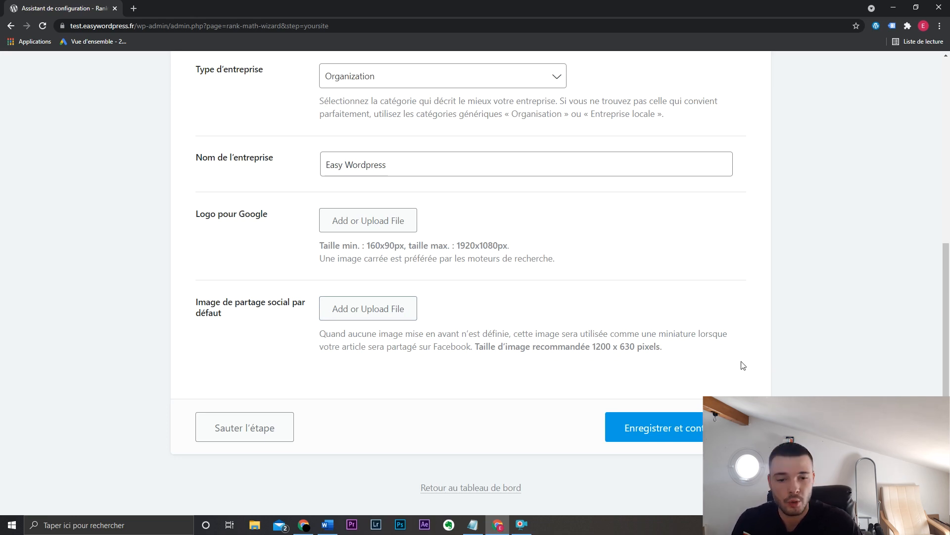
{"action": "left_click", "coordinate": [658, 428]}
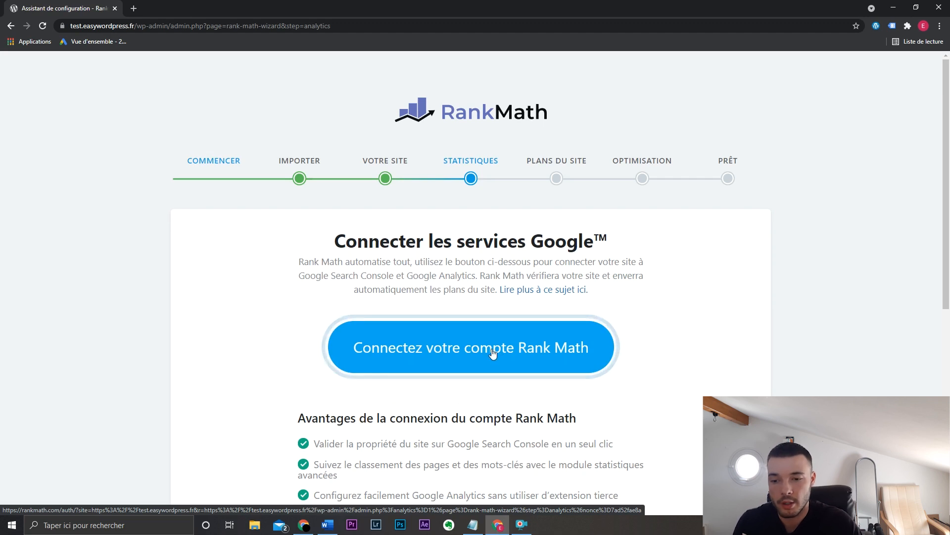
Connect a Rank Math account by registering with Google and grant Rank Math SEO the requested Google permissions.
{"action": "left_click", "coordinate": [520, 354]}
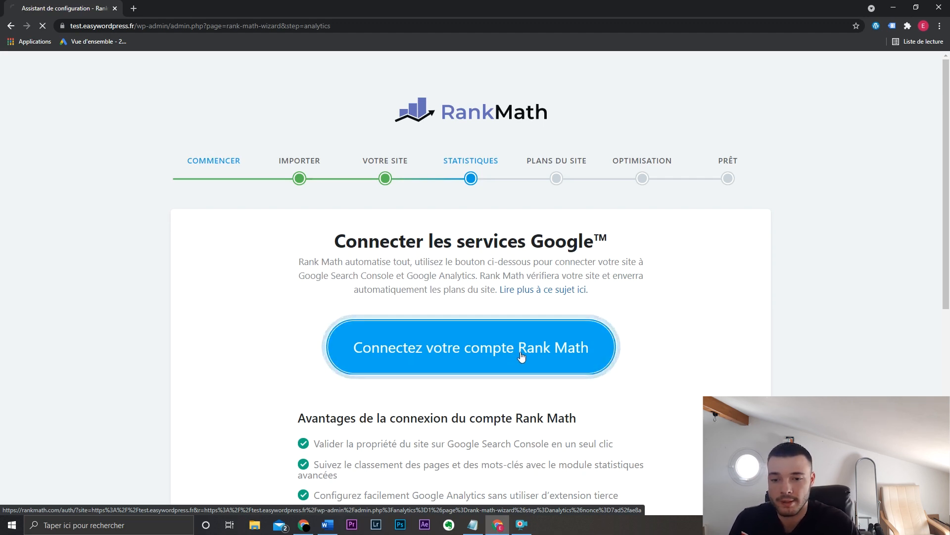
{"action": "scroll", "coordinate": [621, 247], "scroll_direction": "down", "scroll_amount": 2}
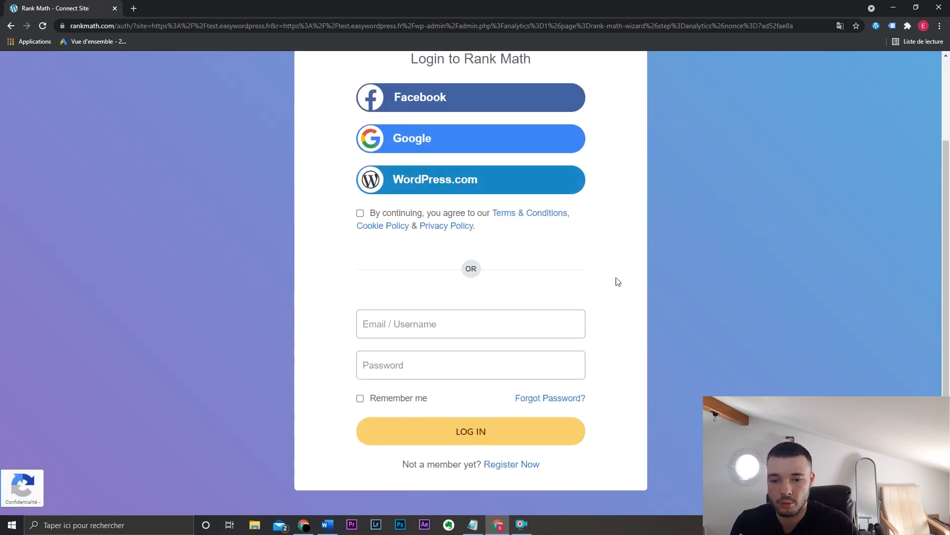
{"action": "left_click", "coordinate": [517, 464]}
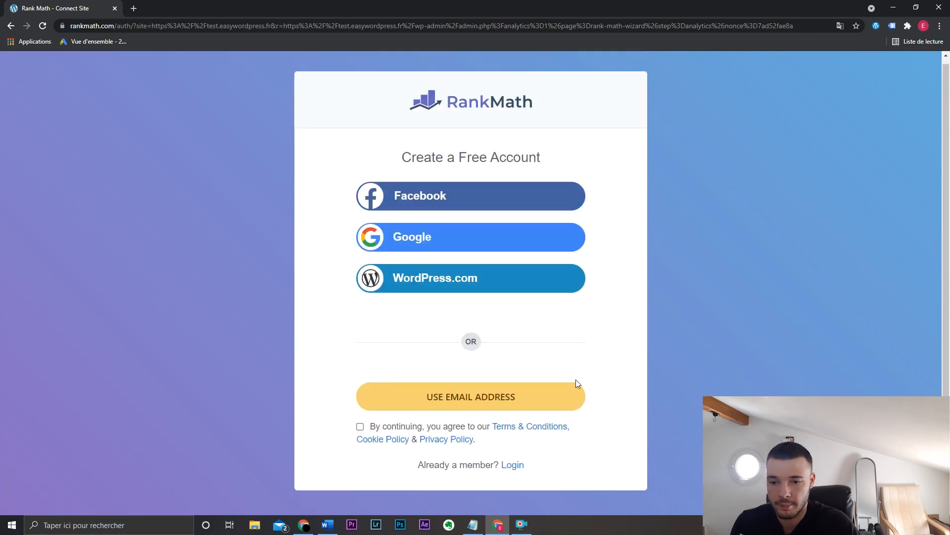
{"action": "left_click", "coordinate": [474, 356]}
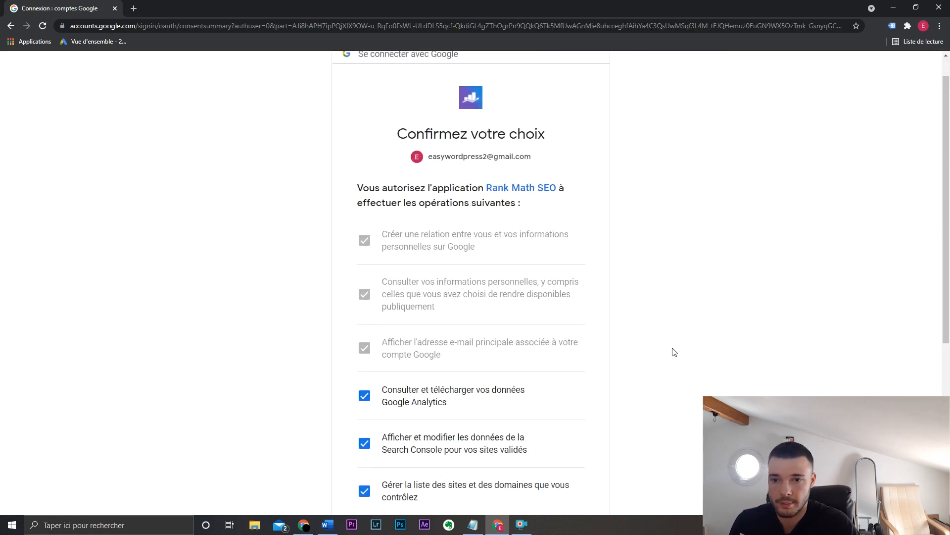
{"action": "scroll", "coordinate": [618, 386], "scroll_direction": "down", "scroll_amount": 5}
{"action": "left_click", "coordinate": [571, 434]}
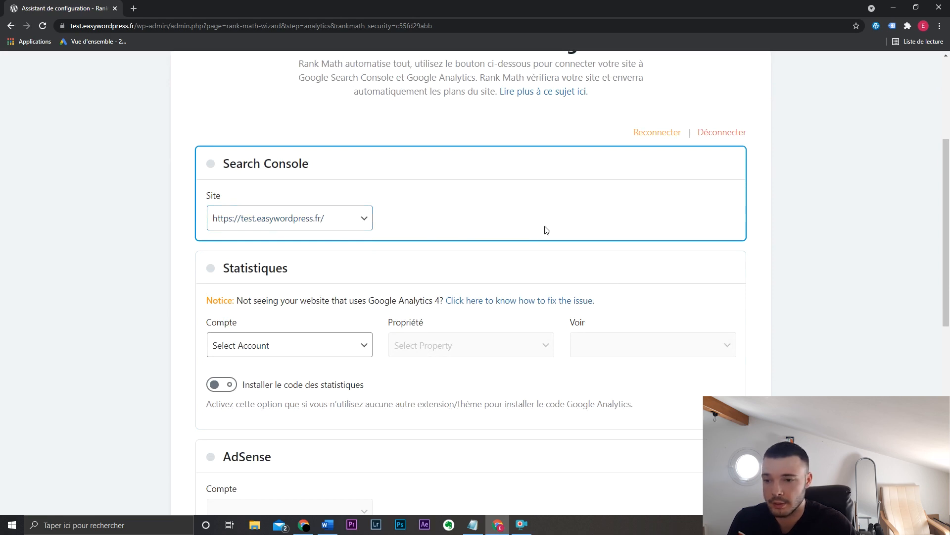
Link the statistics to the Easy Wordpress account and property with the view Toutes les données du site Web.
{"action": "left_click", "coordinate": [334, 279]}
{"action": "left_click", "coordinate": [333, 311]}
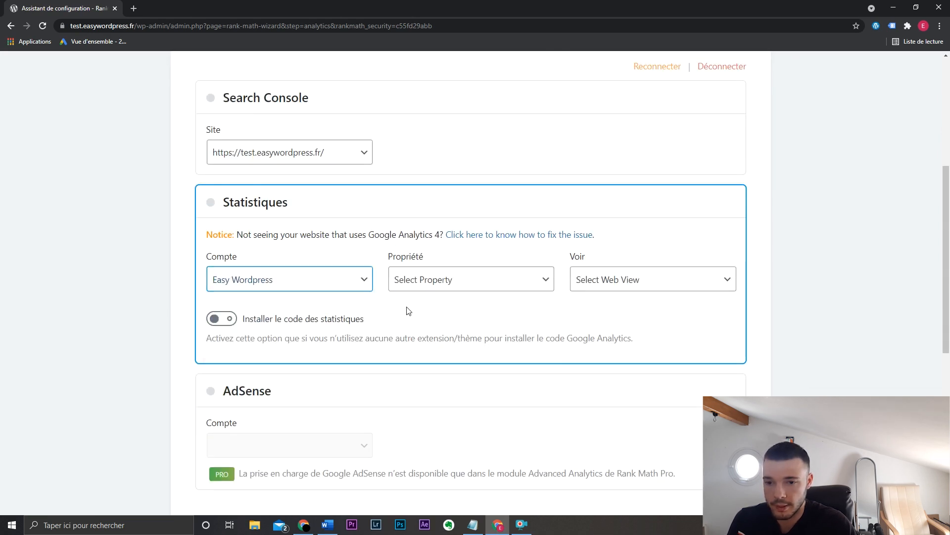
{"action": "left_click", "coordinate": [572, 287]}
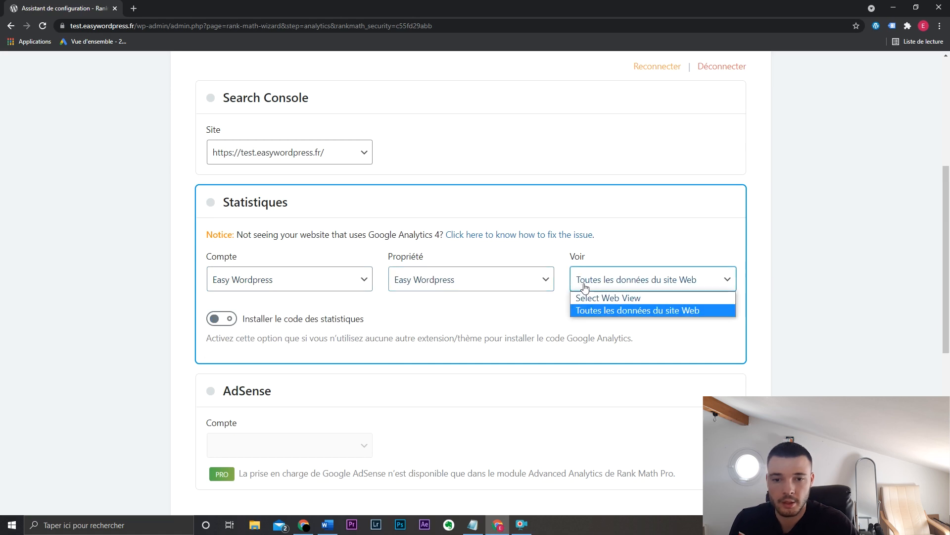
{"action": "left_click", "coordinate": [620, 311]}
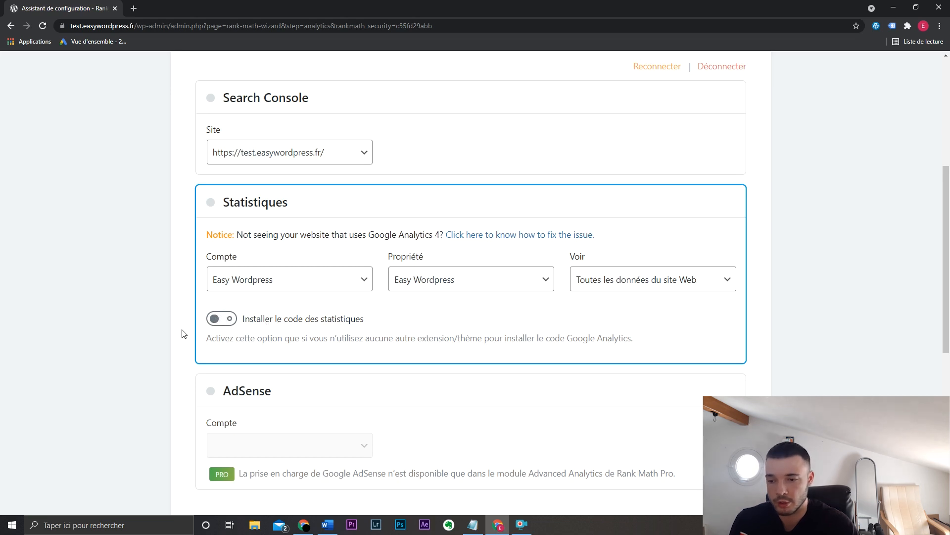
Turn off the e-mail reports and save the Google services settings.
{"action": "scroll", "coordinate": [188, 327], "scroll_direction": "down", "scroll_amount": 4}
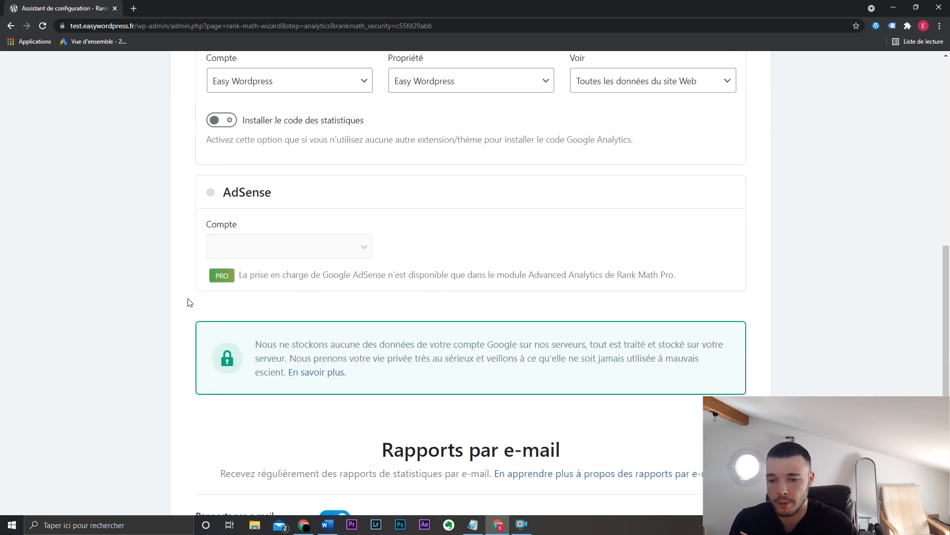
{"action": "scroll", "coordinate": [188, 302], "scroll_direction": "down", "scroll_amount": 4}
{"action": "left_click", "coordinate": [323, 335]}
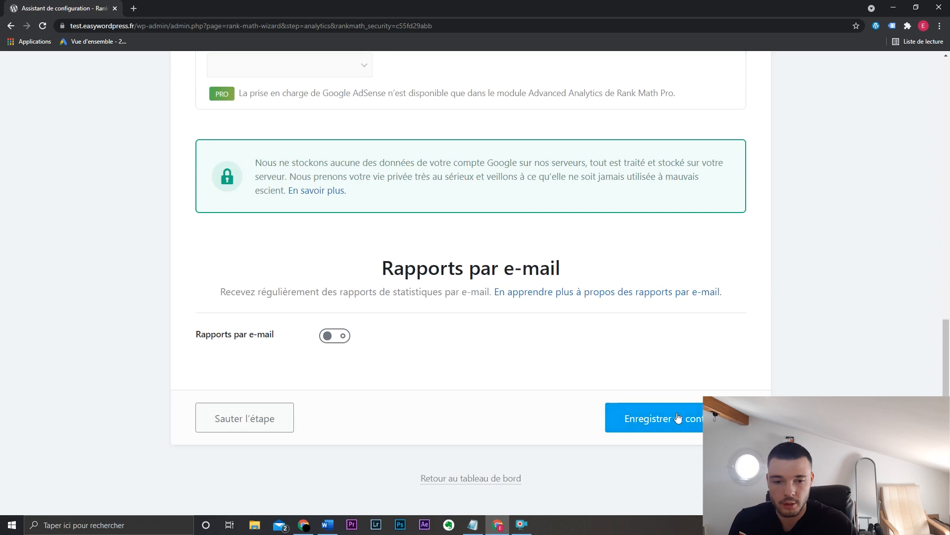
{"action": "left_click", "coordinate": [654, 418]}
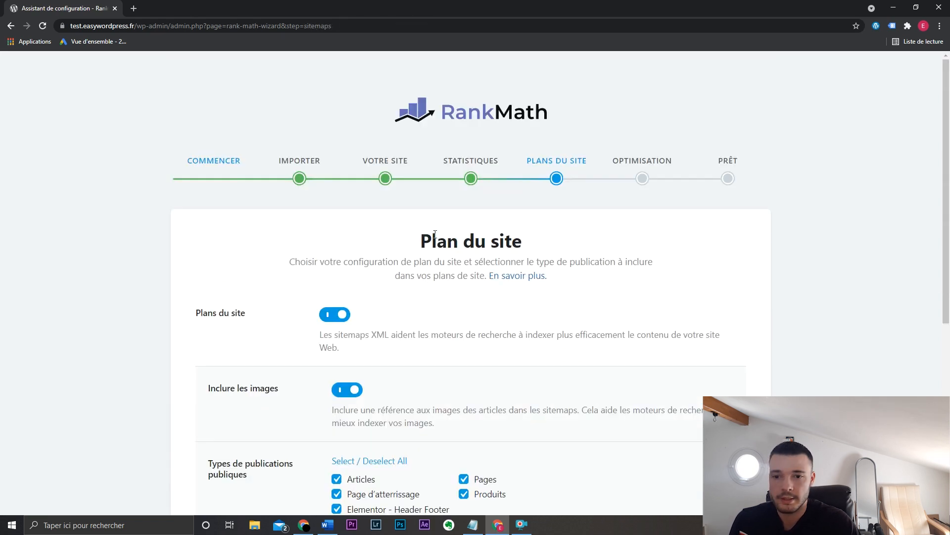
Exclude Elementor header/footer templates and Page d'atterrissage from the sitemap, include Catégories de produits, and save.
{"action": "scroll", "coordinate": [708, 266], "scroll_direction": "down", "scroll_amount": 1}
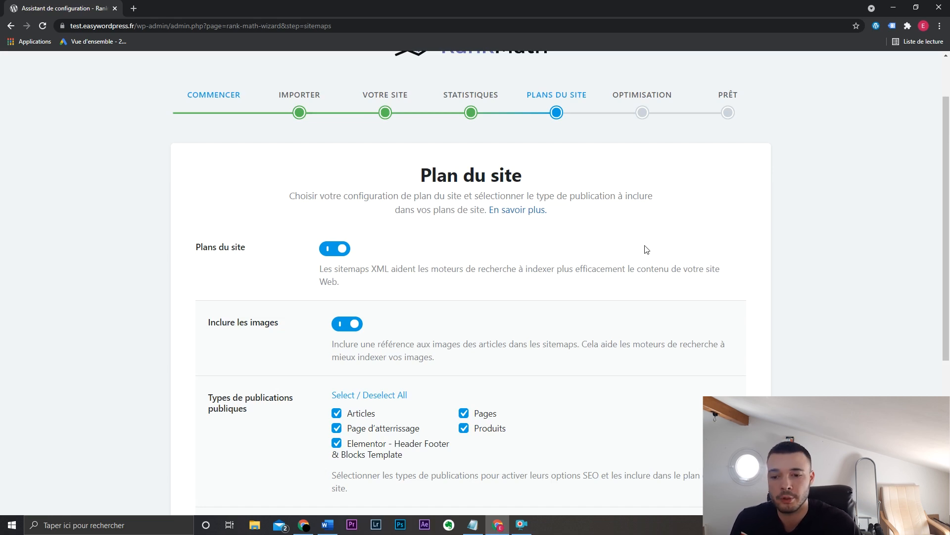
{"action": "scroll", "coordinate": [679, 249], "scroll_direction": "down", "scroll_amount": 3}
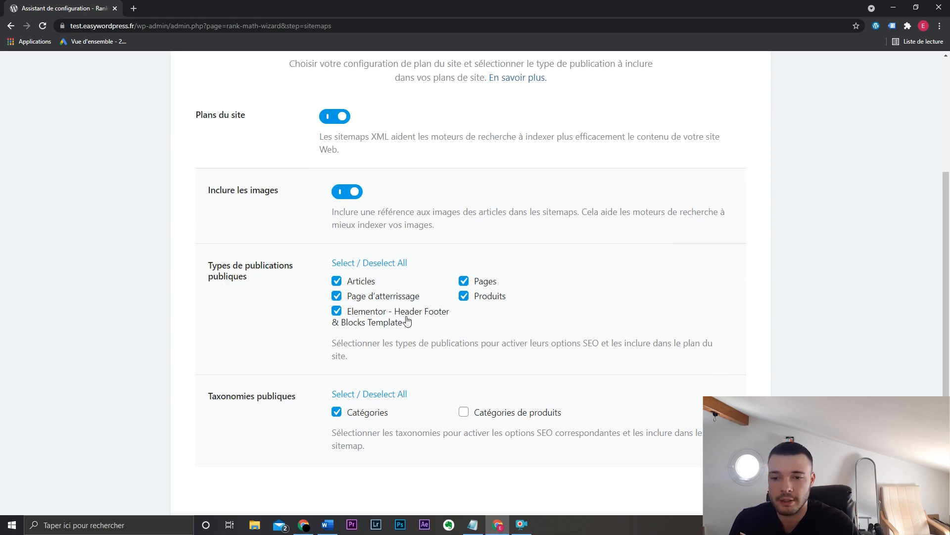
{"action": "left_click", "coordinate": [382, 315]}
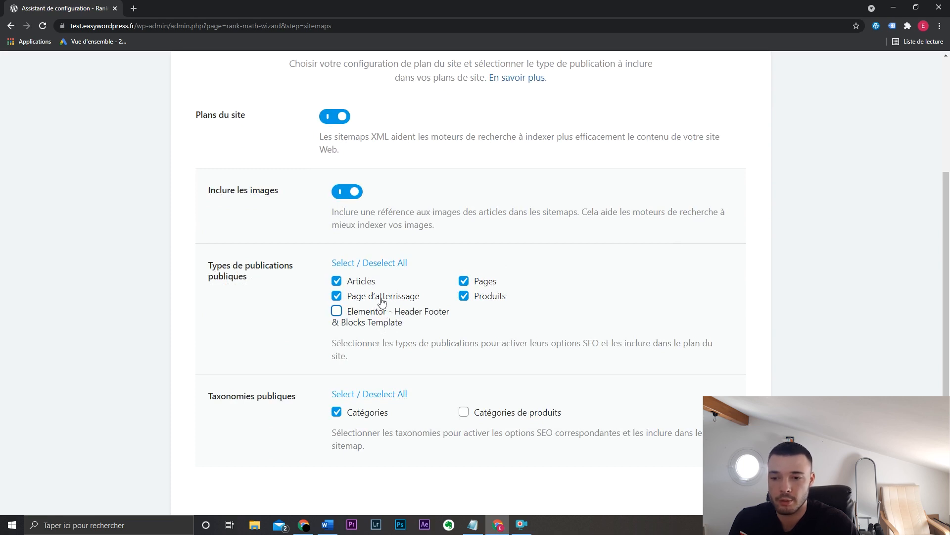
{"action": "left_click", "coordinate": [402, 301]}
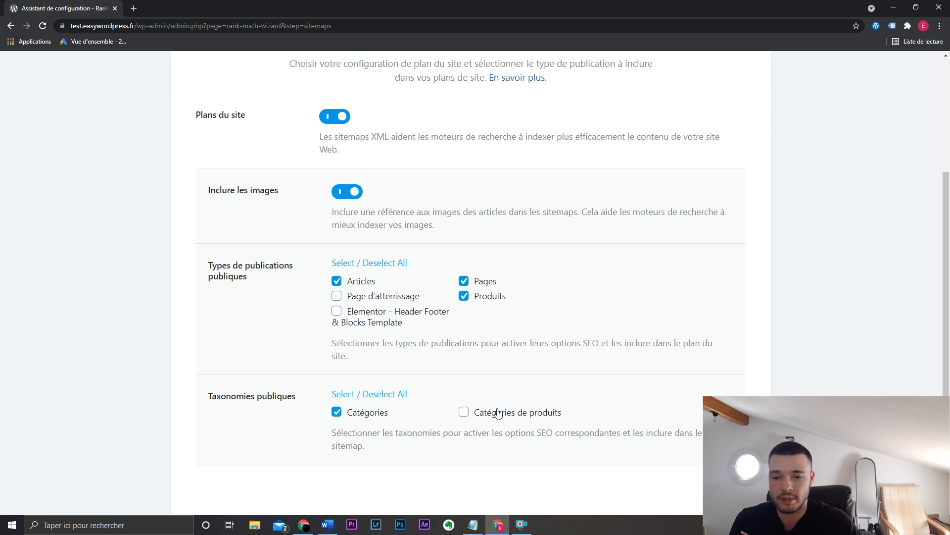
{"action": "left_click", "coordinate": [464, 412]}
{"action": "scroll", "coordinate": [636, 379], "scroll_direction": "down", "scroll_amount": 3}
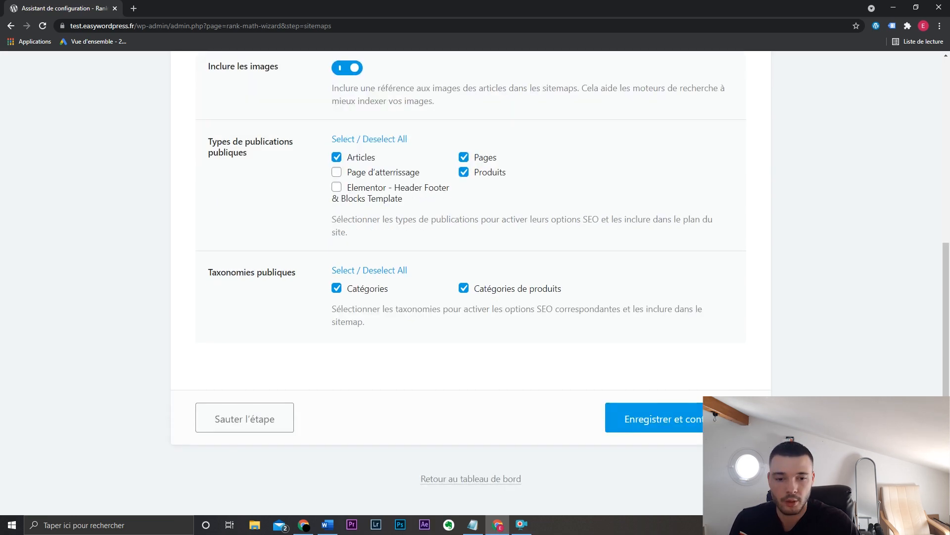
{"action": "left_click", "coordinate": [699, 421]}
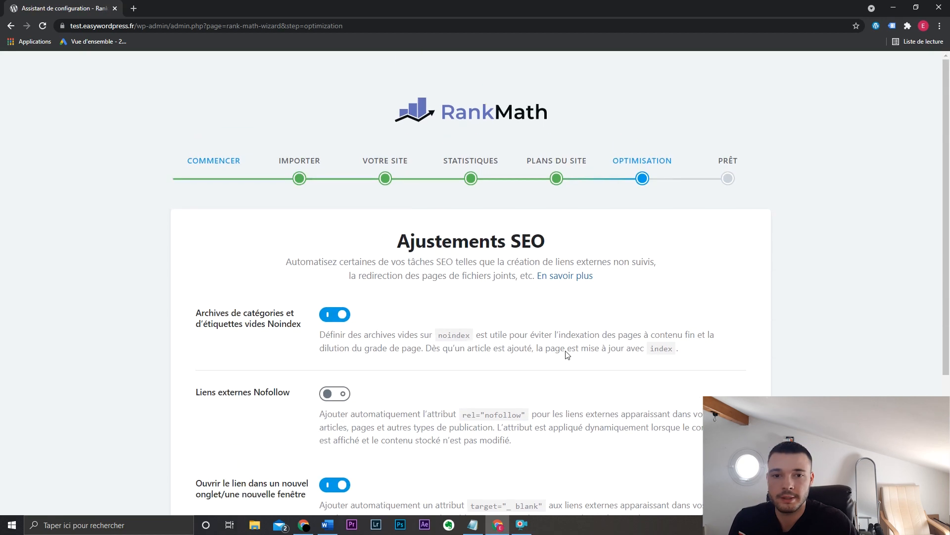
Save the SEO adjustments with their default options and continue to the advanced options configuration.
{"action": "scroll", "coordinate": [570, 345], "scroll_direction": "down", "scroll_amount": 3}
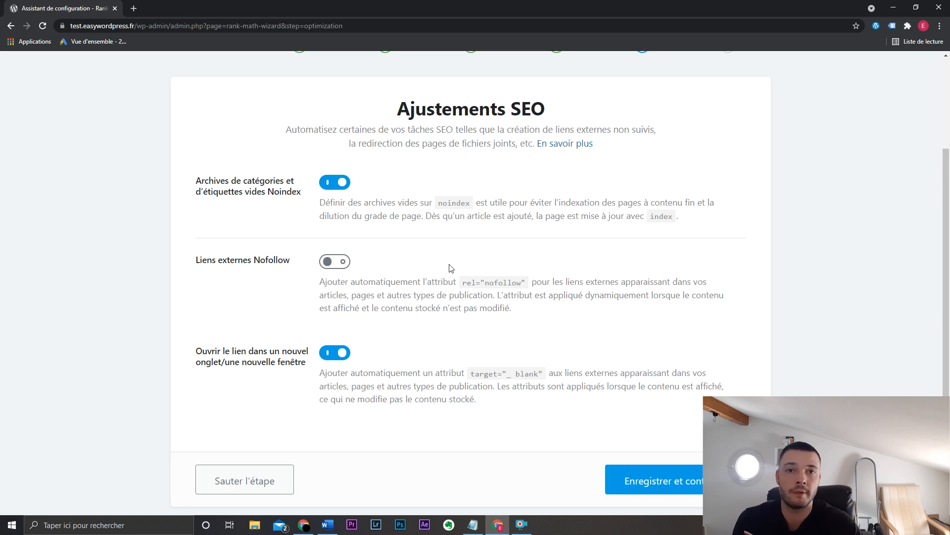
{"action": "left_click", "coordinate": [693, 475]}
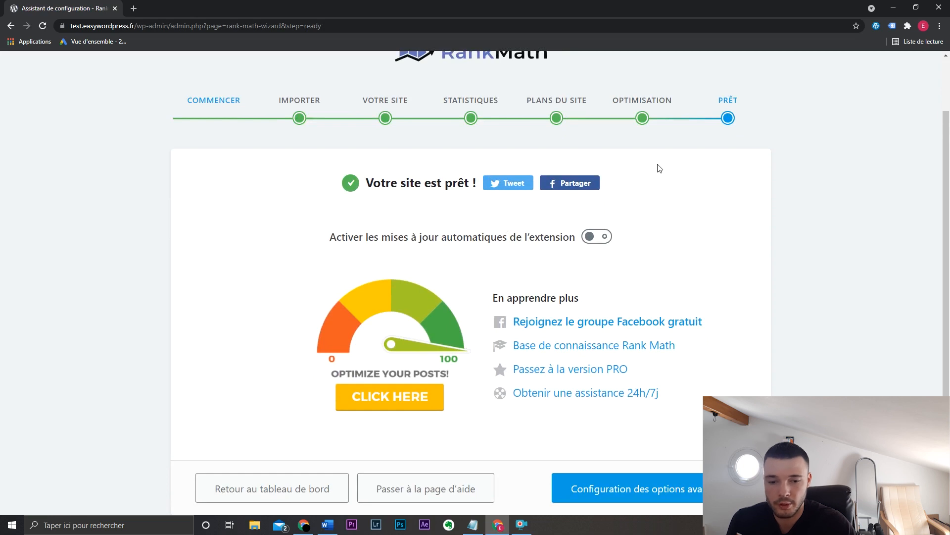
{"action": "left_click", "coordinate": [689, 486]}
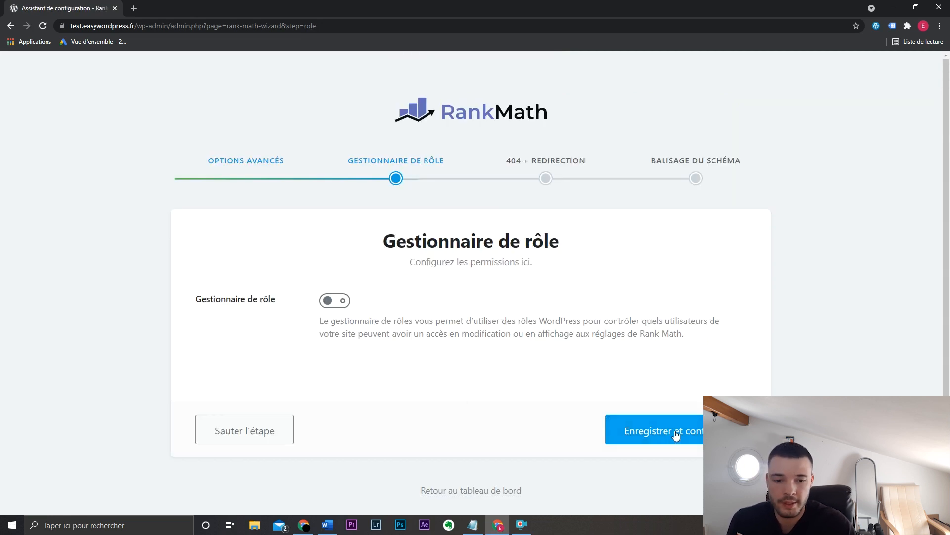
Save the role manager step with the role manager left off and enable Surveillance 404.
{"action": "left_click", "coordinate": [676, 434]}
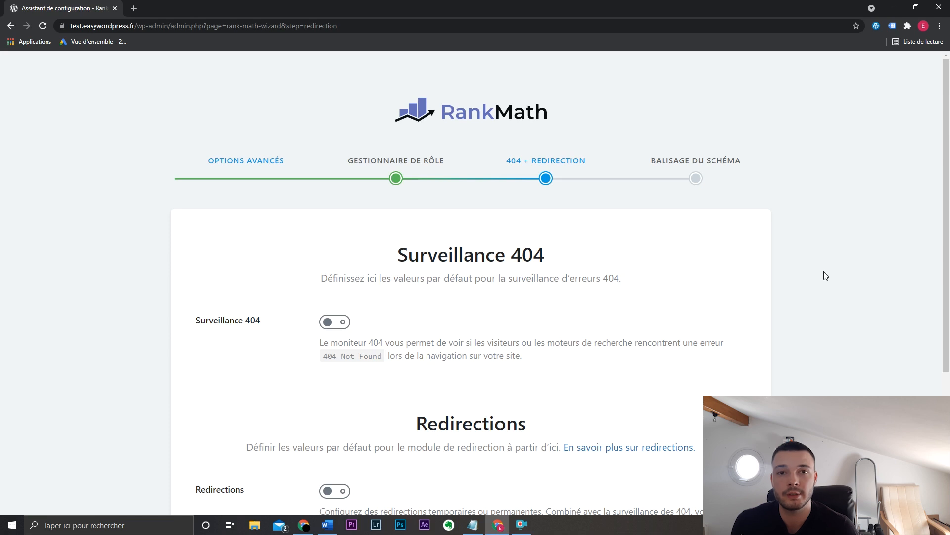
{"action": "left_click", "coordinate": [338, 329]}
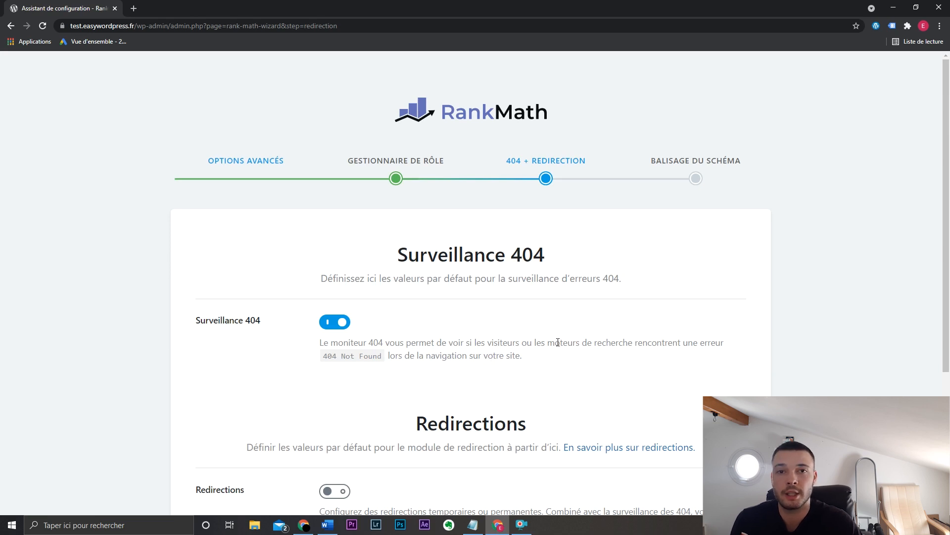
{"action": "scroll", "coordinate": [515, 312], "scroll_direction": "down", "scroll_amount": 4}
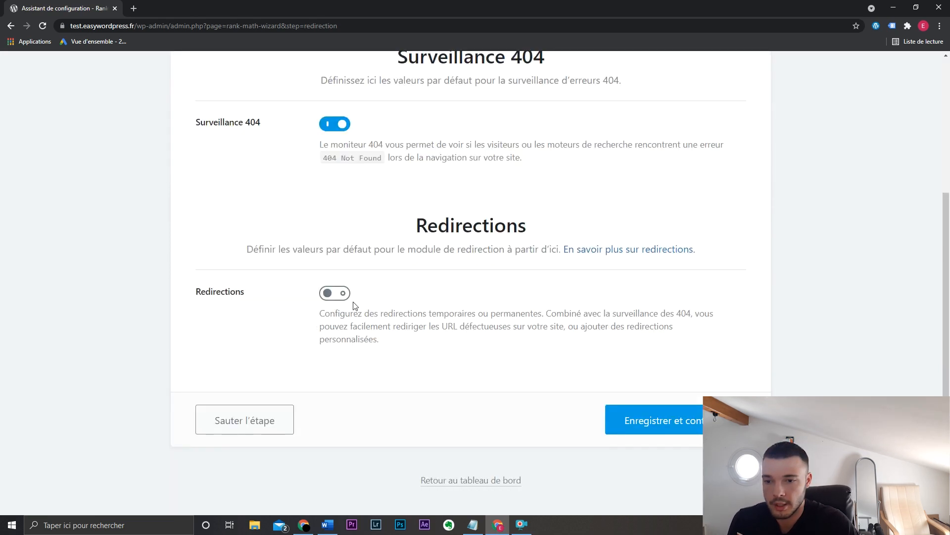
Enable the Redirections module in the setup wizard.
{"action": "left_click", "coordinate": [343, 300]}
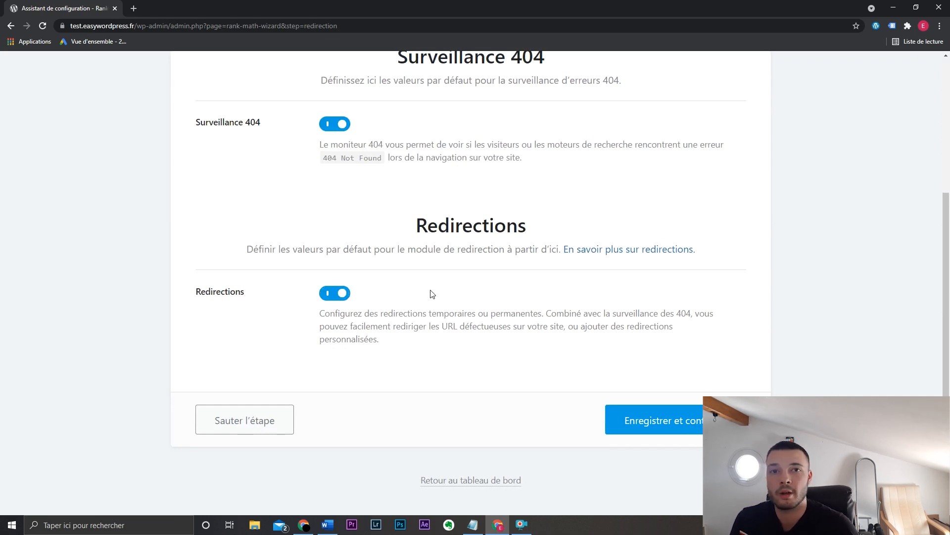
Switch to Notepad and write votresite.fr/monarticledeblog and votresite.fr/articliedeblog on separate lines with a blank line between them.
{"action": "key", "text": "alt+Tab"}
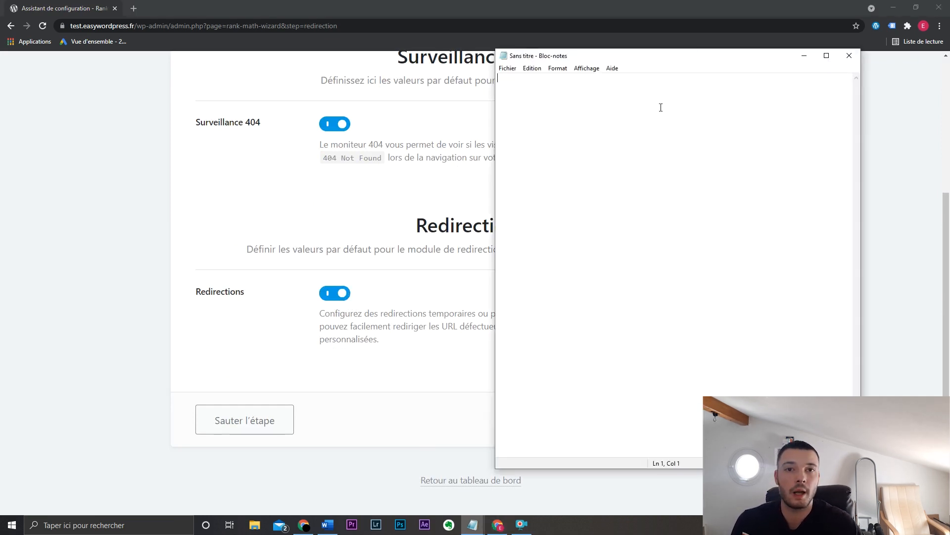
{"action": "type", "text": "vo"}
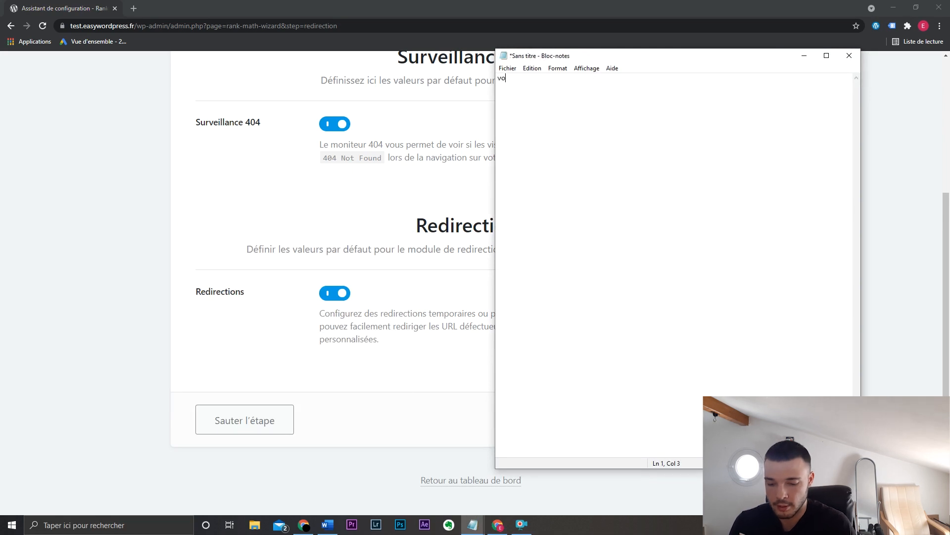
{"action": "type", "text": "tresite."}
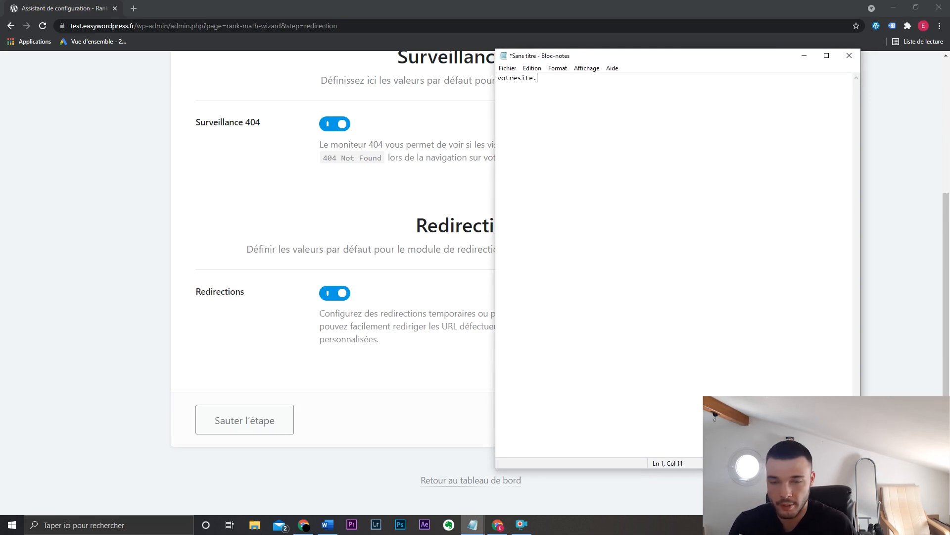
{"action": "type", "text": "fr/"}
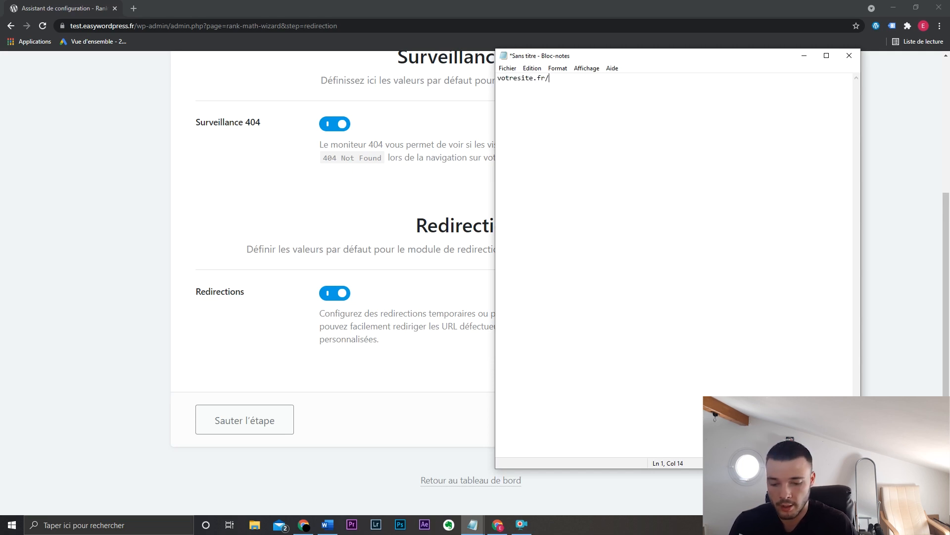
{"action": "type", "text": "monarticled"}
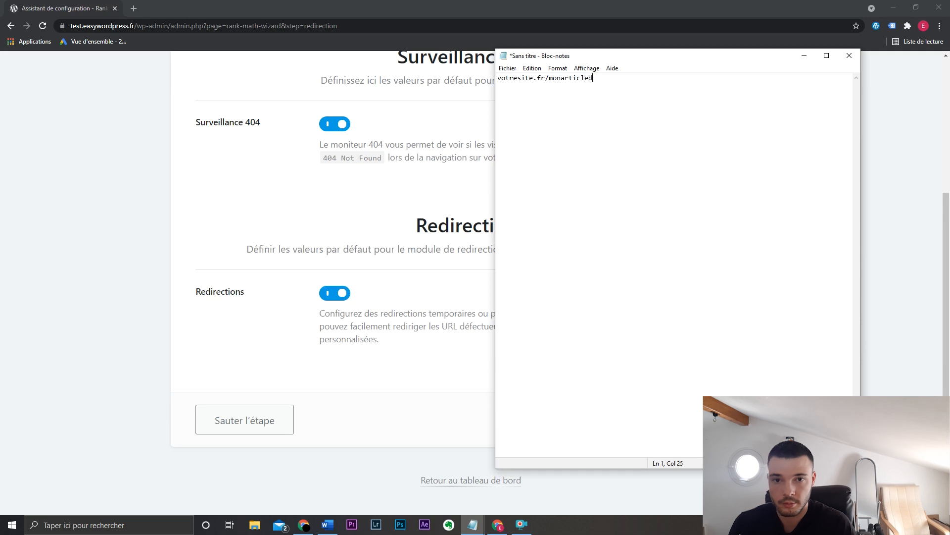
{"action": "type", "text": "eblog "}
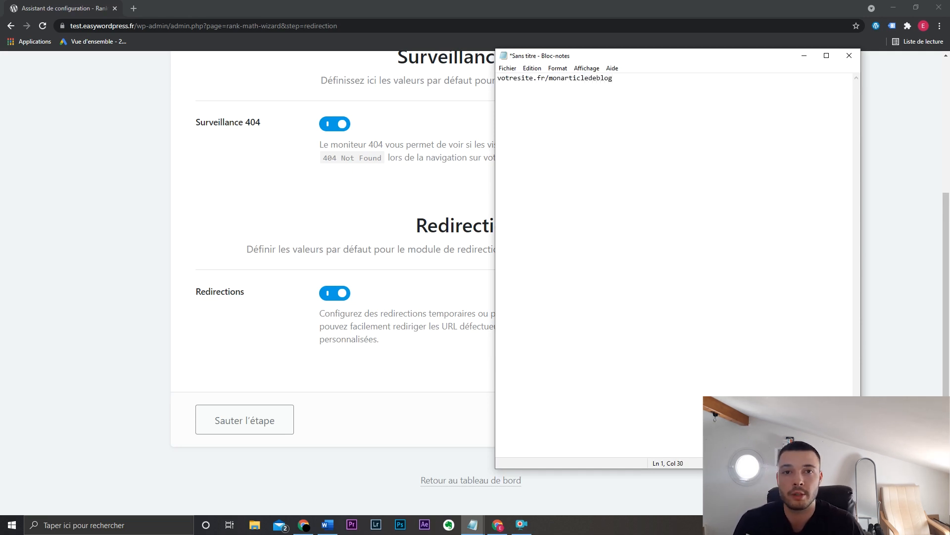
{"action": "type", "text": "votr"}
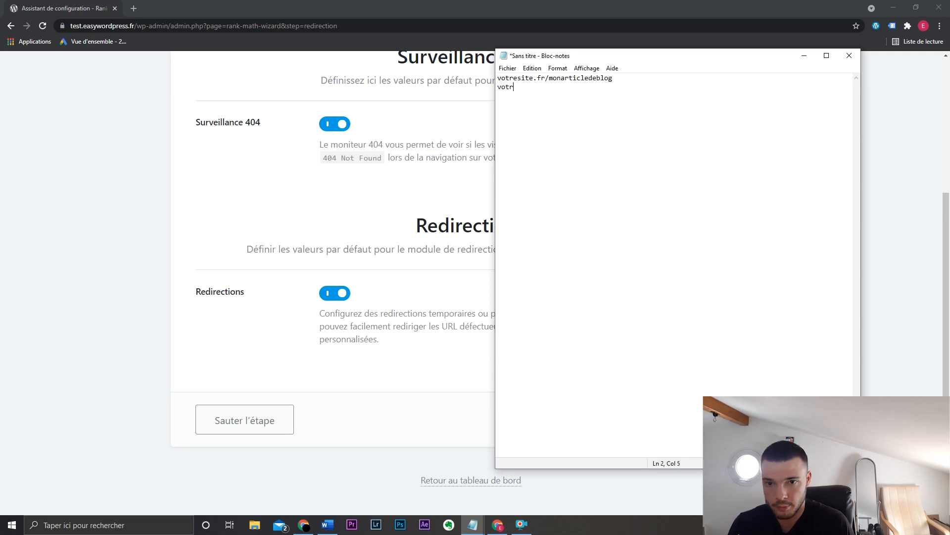
{"action": "type", "text": "esite.fr/articliedeblog"}
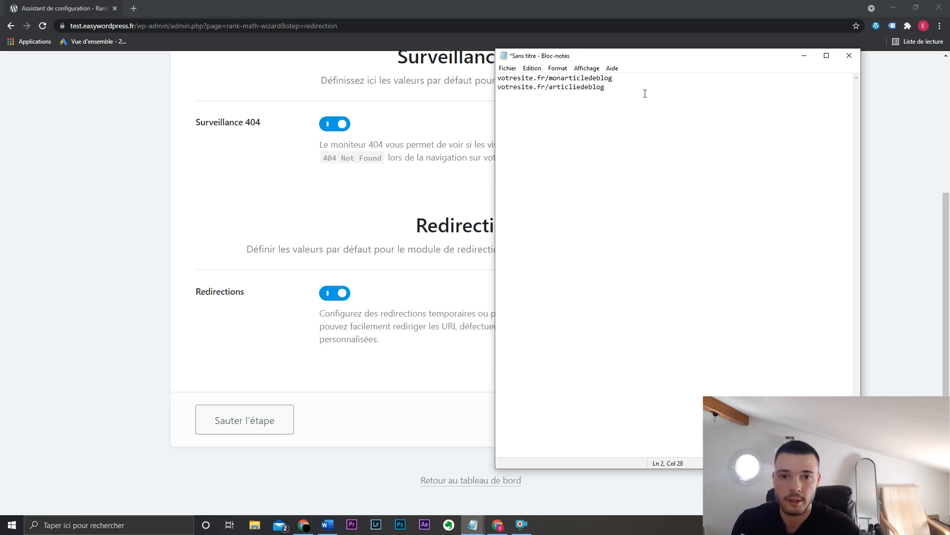
{"action": "key", "text": "Return"}
Highlight the first example address and the path of the second one to illustrate a redirection between them.
{"action": "left_click_drag", "start_coordinate": [613, 78], "coordinate": [493, 78]}
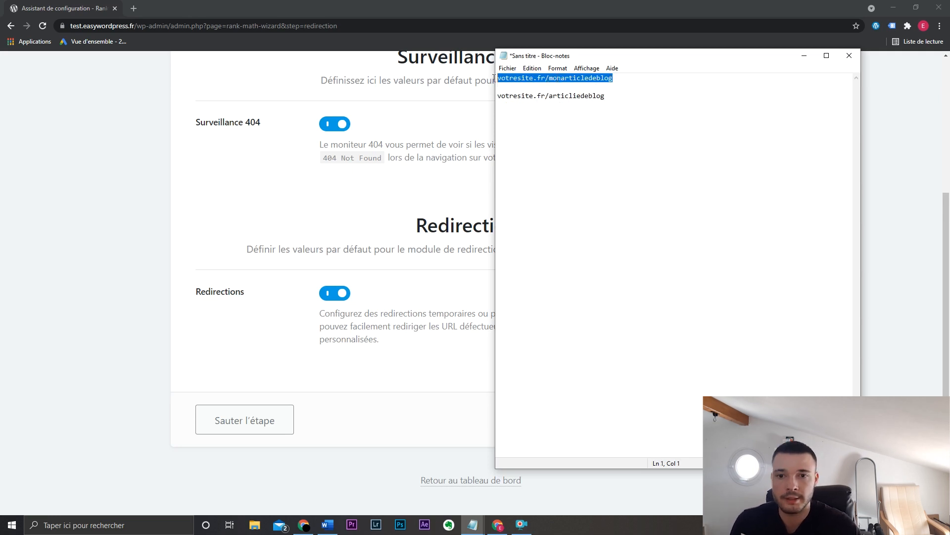
{"action": "left_click", "coordinate": [645, 76]}
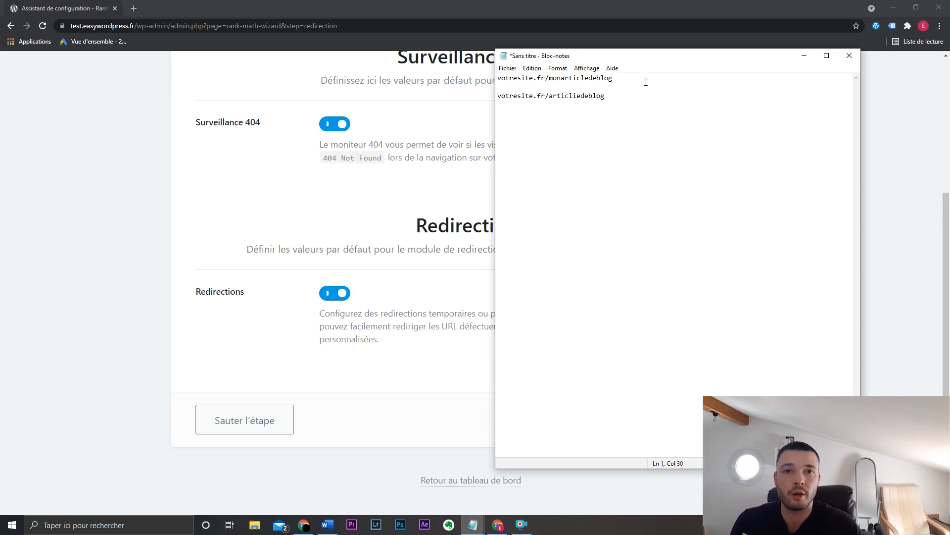
{"action": "left_click_drag", "start_coordinate": [629, 79], "coordinate": [518, 79]}
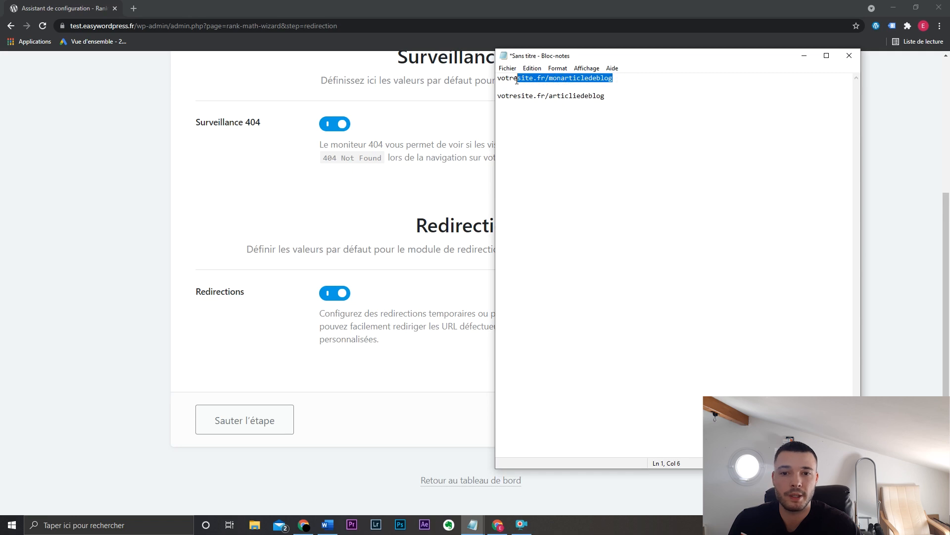
{"action": "left_click", "coordinate": [518, 79]}
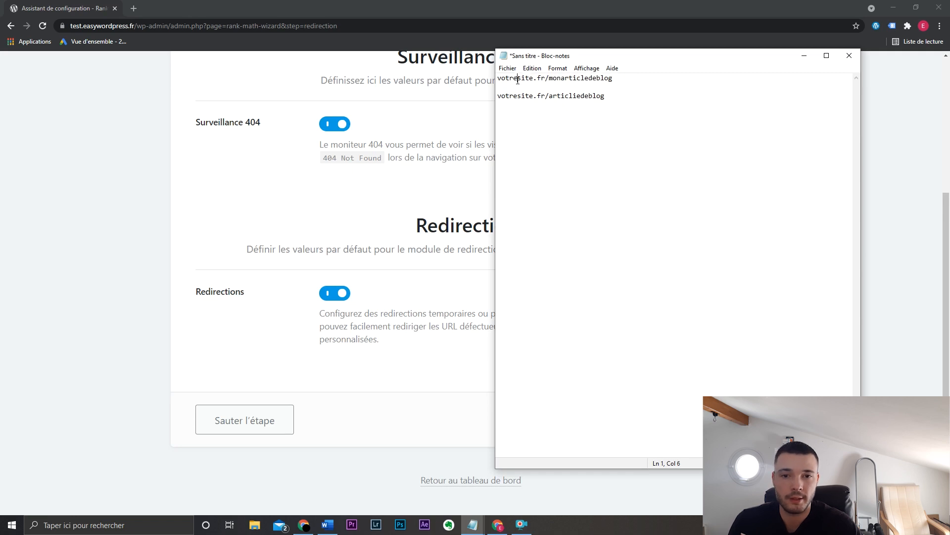
{"action": "left_click_drag", "start_coordinate": [630, 77], "coordinate": [499, 76]}
{"action": "left_click_drag", "start_coordinate": [613, 95], "coordinate": [545, 96]}
{"action": "left_click", "coordinate": [640, 97]}
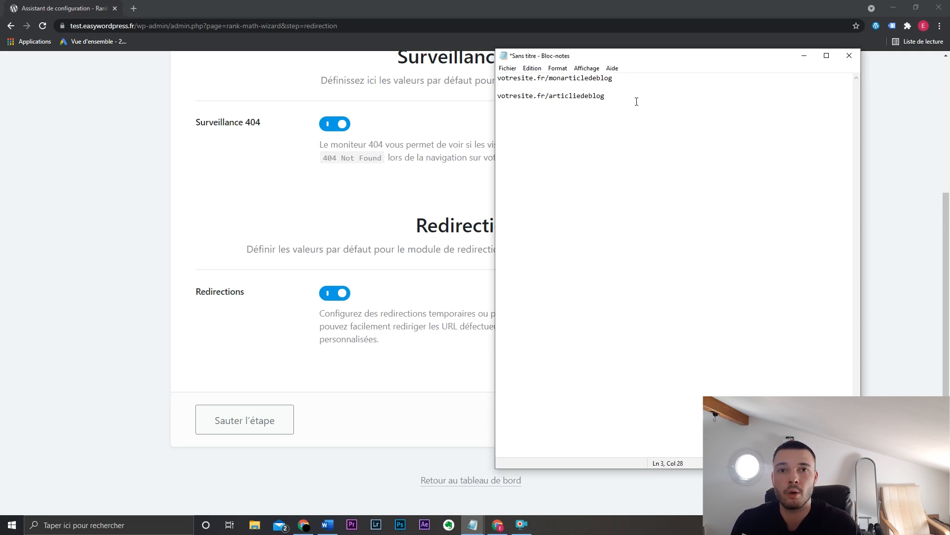
Switch back to the setup wizard in Chrome and save the 404 + Redirection step.
{"action": "left_click", "coordinate": [633, 78]}
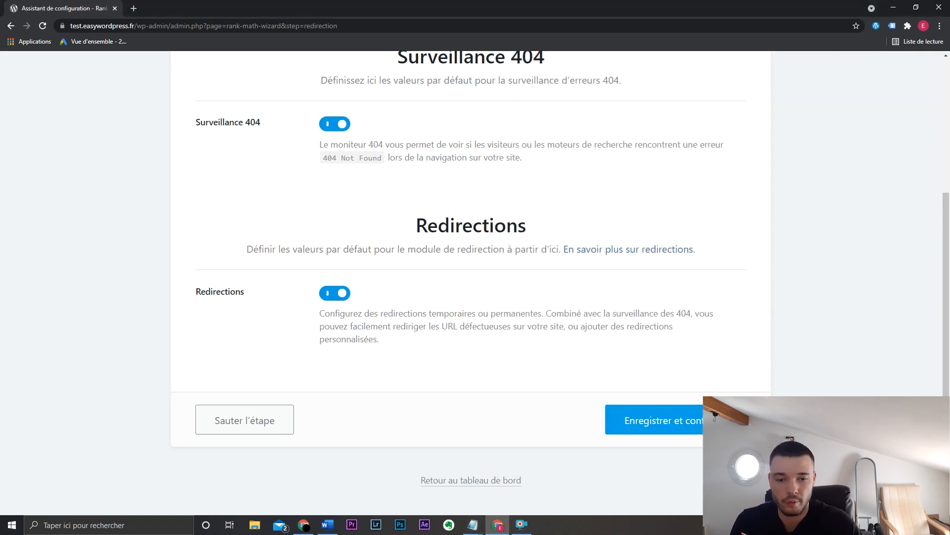
{"action": "left_click", "coordinate": [713, 420]}
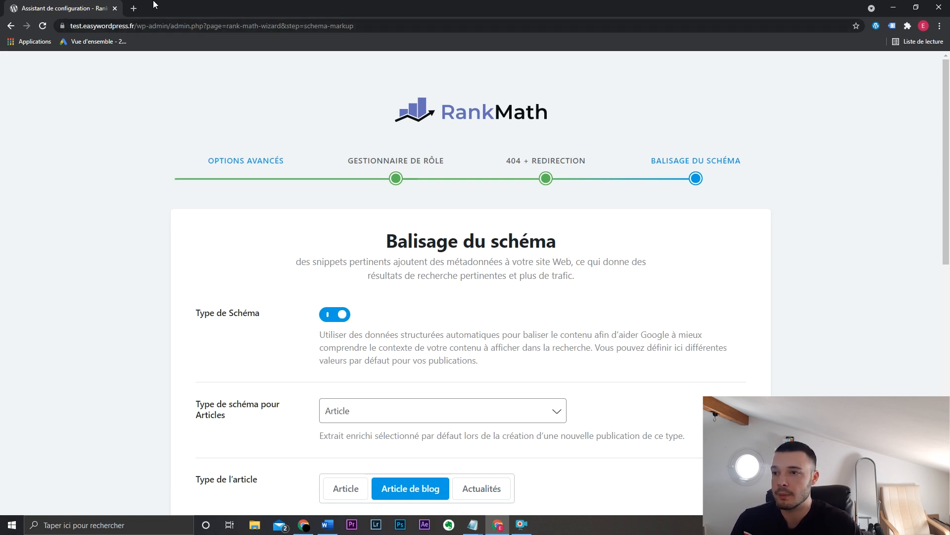
Search Google for "t-shirt homme" in a new tab and examine the rich snippets in the results.
{"action": "left_click", "coordinate": [135, 7]}
{"action": "type", "text": "t-shirt homme"}
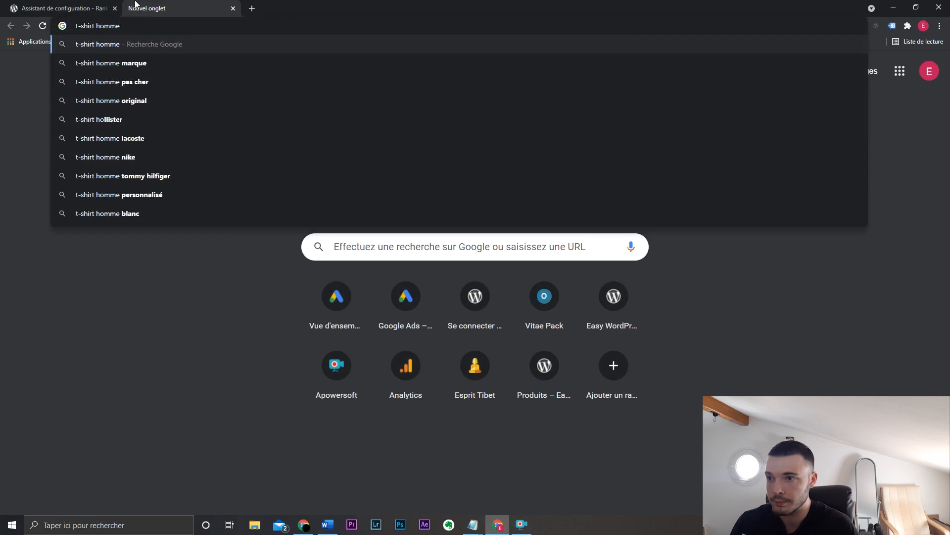
{"action": "key", "text": "Return"}
{"action": "scroll", "coordinate": [47, 282], "scroll_direction": "down", "scroll_amount": 8}
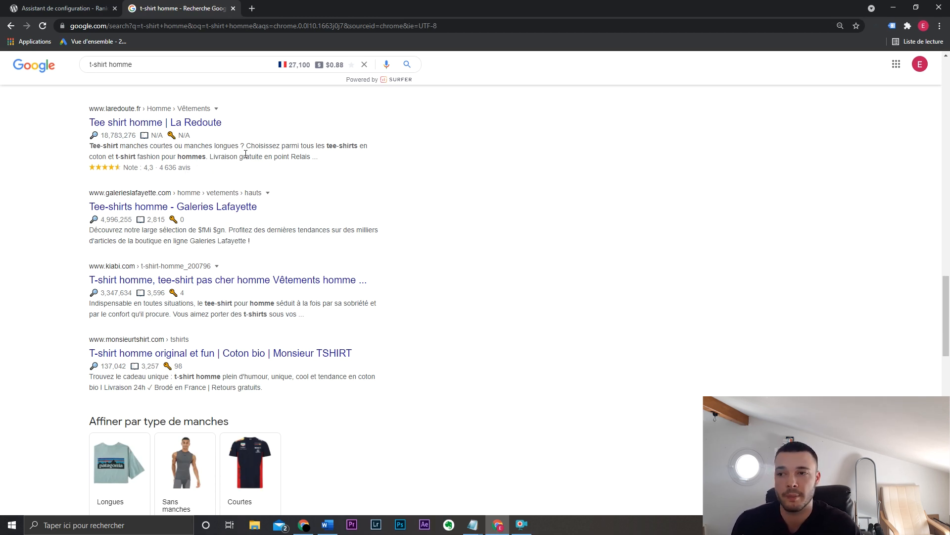
Return to the setup wizard, review the schema types for each content type, and save the Balisage du schéma step with its defaults.
{"action": "left_click", "coordinate": [32, 5]}
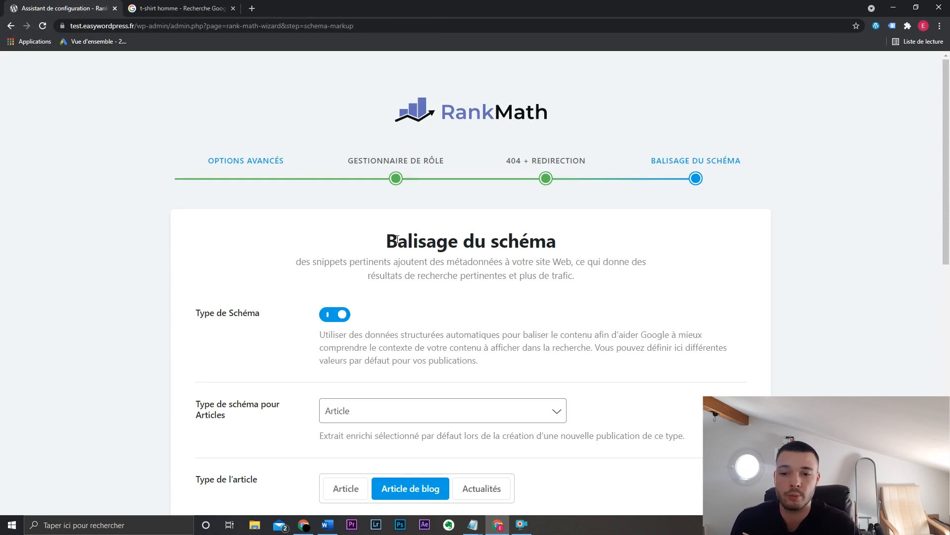
{"action": "scroll", "coordinate": [397, 240], "scroll_direction": "down", "scroll_amount": 3}
{"action": "scroll", "coordinate": [272, 265], "scroll_direction": "down", "scroll_amount": 1}
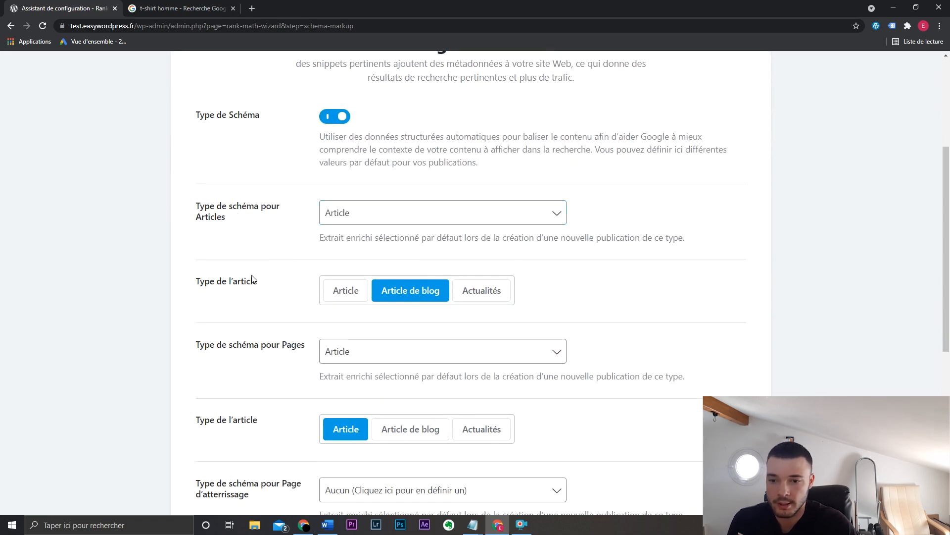
{"action": "scroll", "coordinate": [252, 279], "scroll_direction": "down", "scroll_amount": 3}
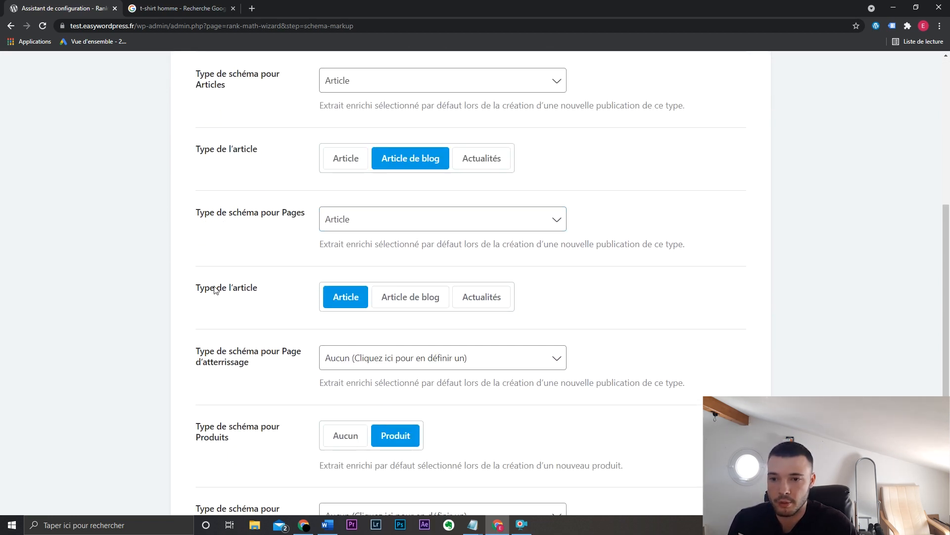
{"action": "scroll", "coordinate": [268, 271], "scroll_direction": "down", "scroll_amount": 3}
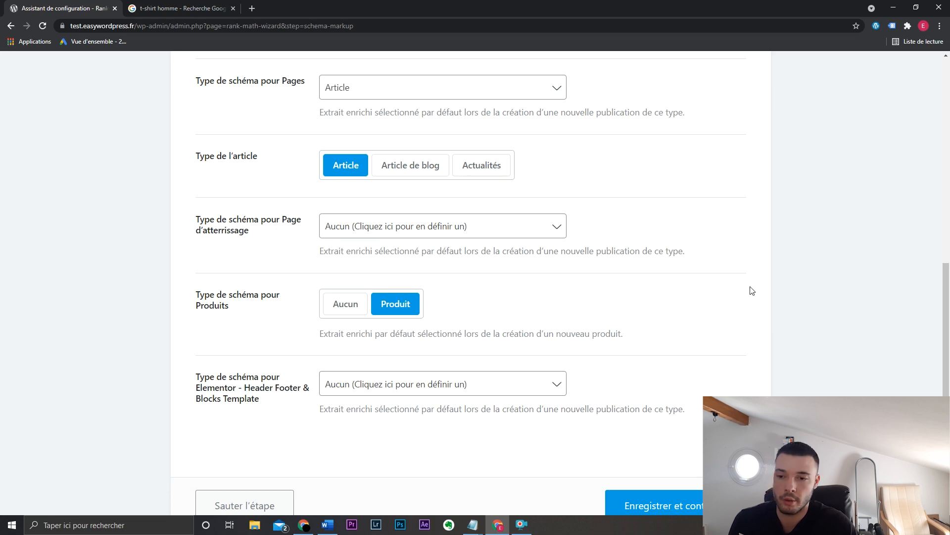
{"action": "scroll", "coordinate": [768, 284], "scroll_direction": "down", "scroll_amount": 1}
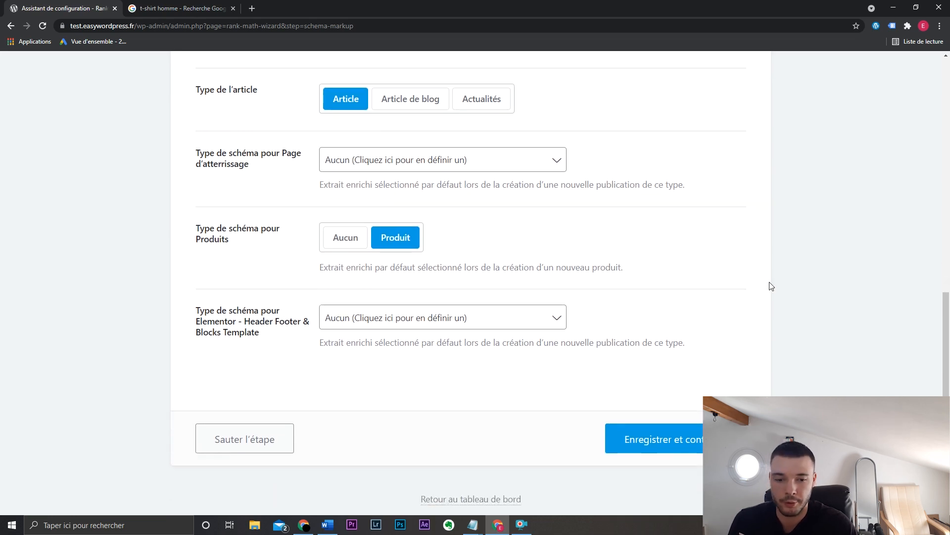
{"action": "left_click", "coordinate": [700, 439]}
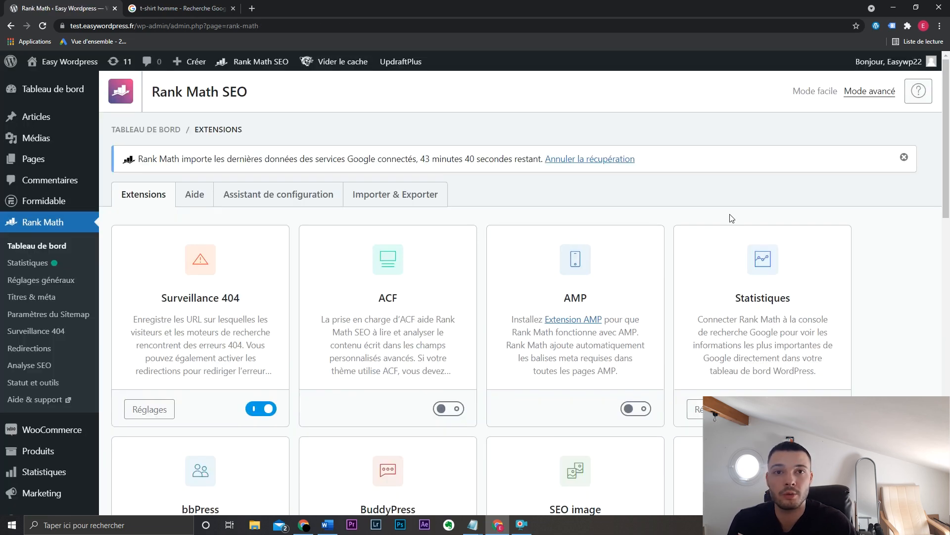
Look through the modules offered on the Rank Math Extensions dashboard.
{"action": "left_click_drag", "start_coordinate": [946, 164], "coordinate": [949, 231]}
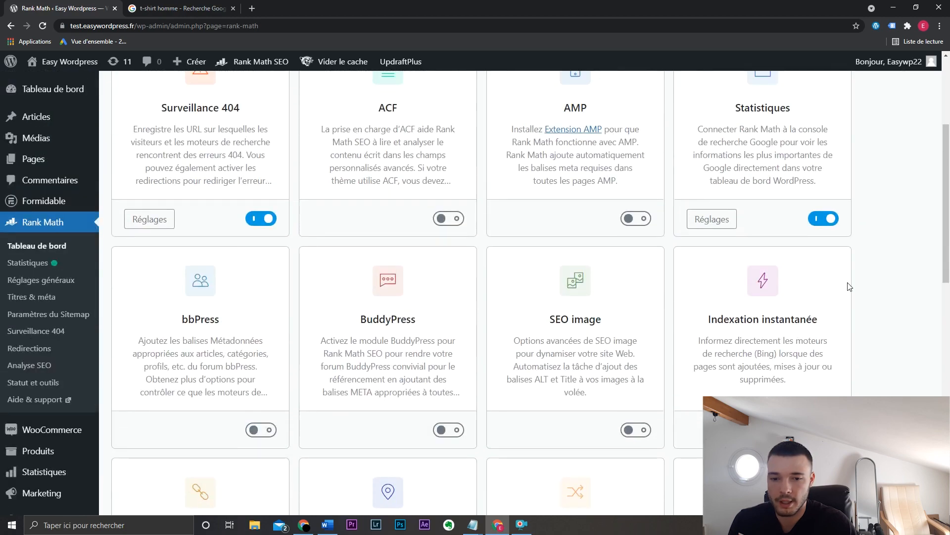
{"action": "scroll", "coordinate": [330, 340], "scroll_direction": "up", "scroll_amount": 1}
{"action": "scroll", "coordinate": [330, 341], "scroll_direction": "up", "scroll_amount": 3}
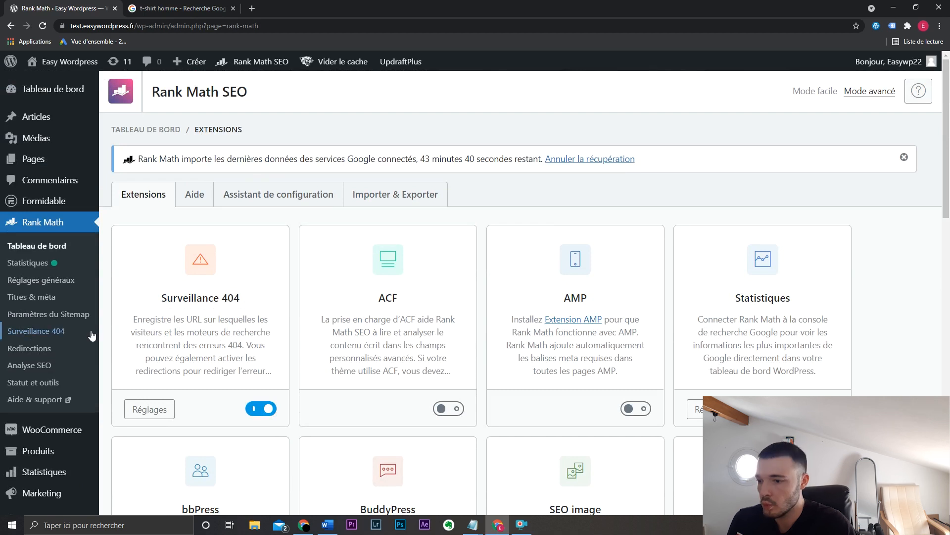
Open a new redirection form in Rank Math and examine its source URL, destination URL, redirection type and status fields.
{"action": "left_click", "coordinate": [21, 351]}
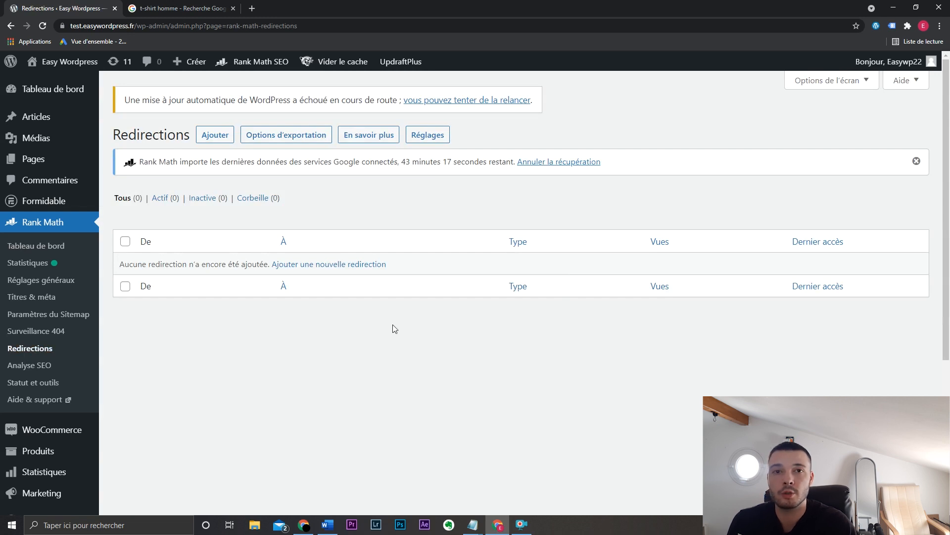
{"action": "left_click", "coordinate": [212, 138]}
{"action": "scroll", "coordinate": [213, 141], "scroll_direction": "down", "scroll_amount": 2}
{"action": "left_click", "coordinate": [303, 143]}
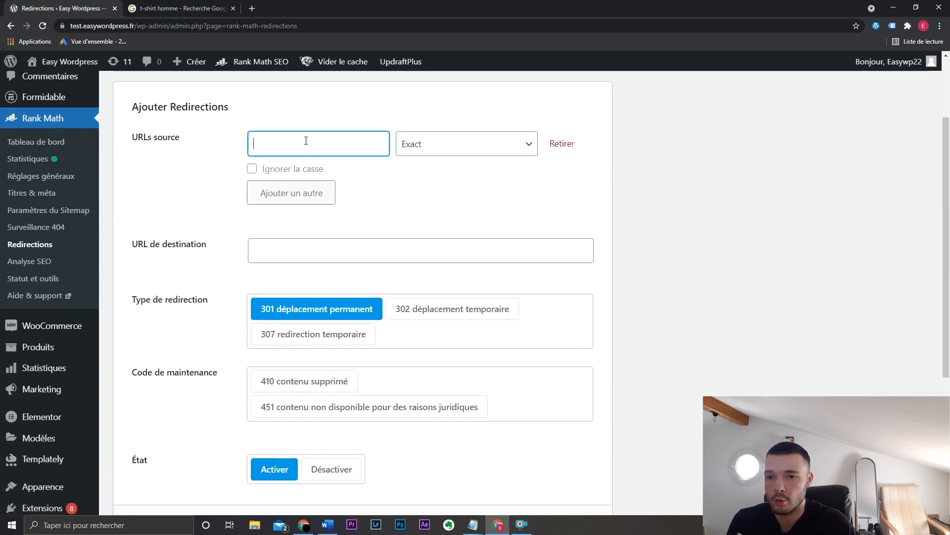
{"action": "left_click", "coordinate": [307, 253]}
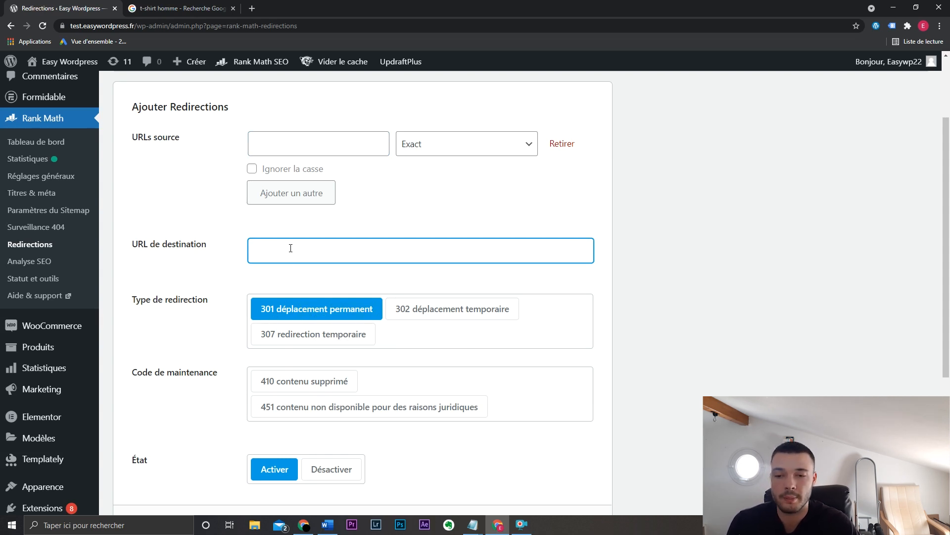
{"action": "scroll", "coordinate": [291, 248], "scroll_direction": "down", "scroll_amount": 3}
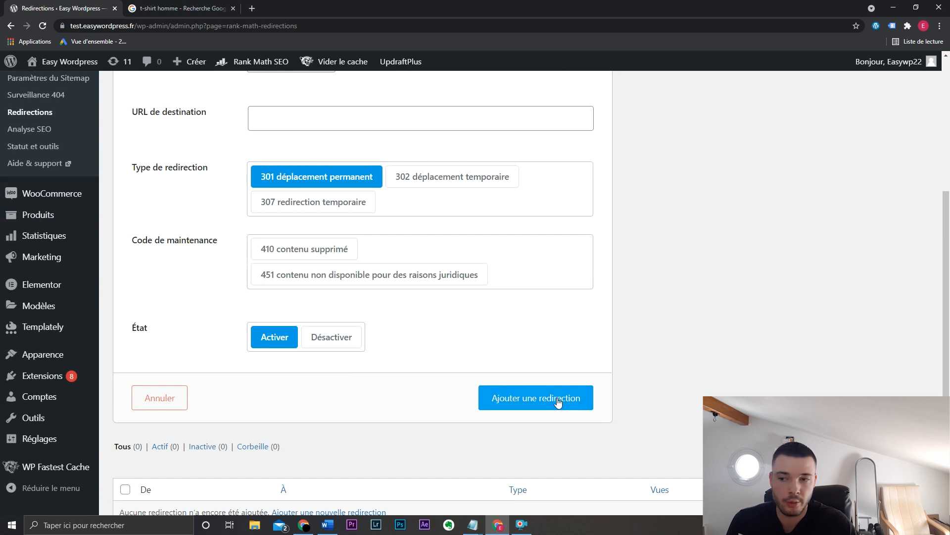
{"action": "scroll", "coordinate": [648, 341], "scroll_direction": "up", "scroll_amount": 3}
View the Surveillance 404 log and examine the general settings in Paramètres du Sitemap.
{"action": "left_click", "coordinate": [52, 297]}
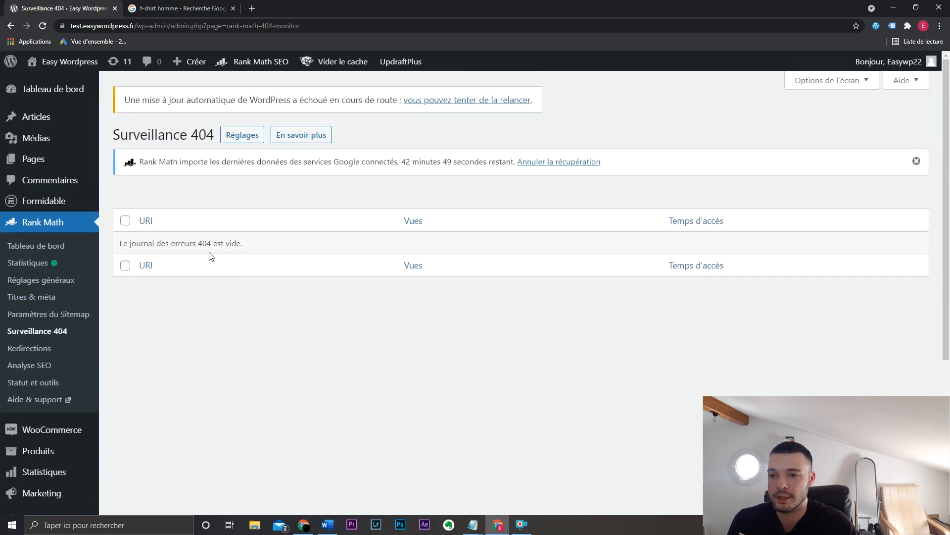
{"action": "left_click", "coordinate": [67, 314]}
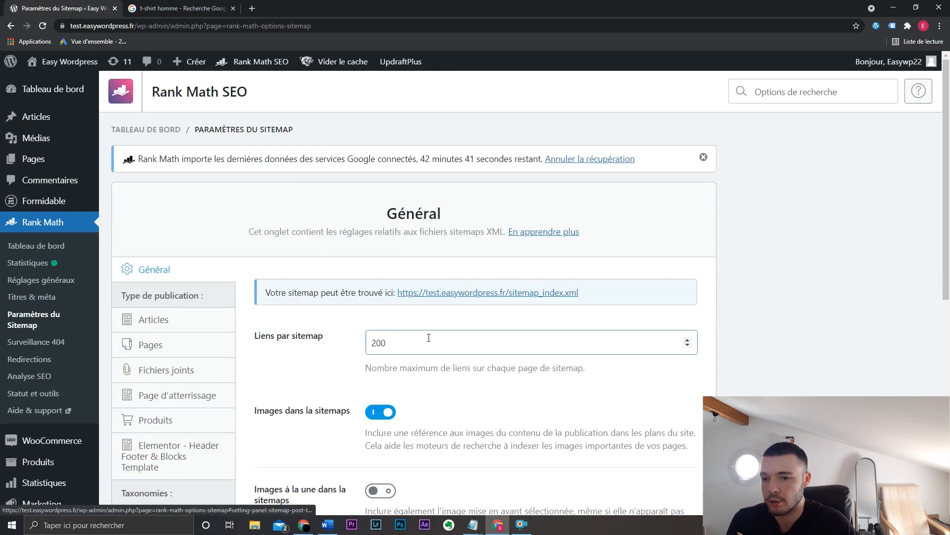
{"action": "scroll", "coordinate": [428, 338], "scroll_direction": "down", "scroll_amount": 3}
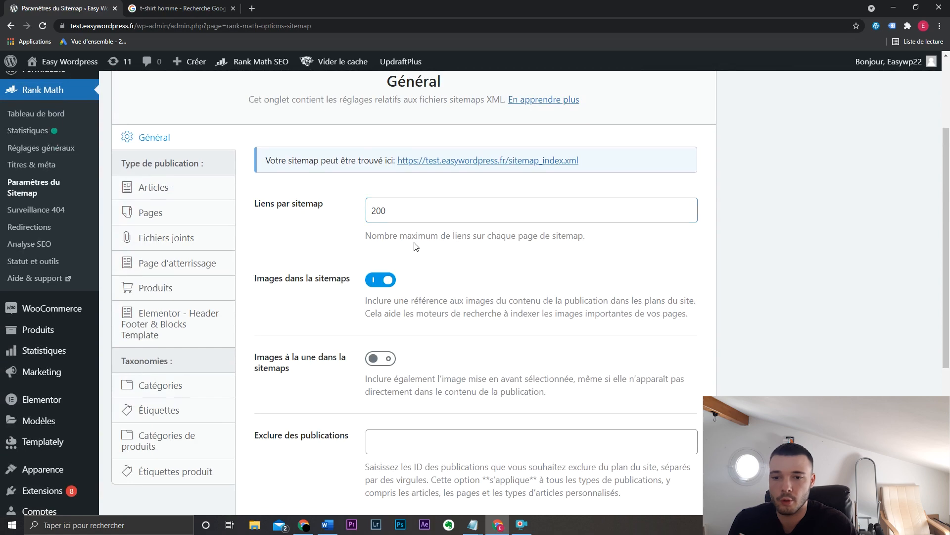
{"action": "scroll", "coordinate": [588, 251], "scroll_direction": "down", "scroll_amount": 4}
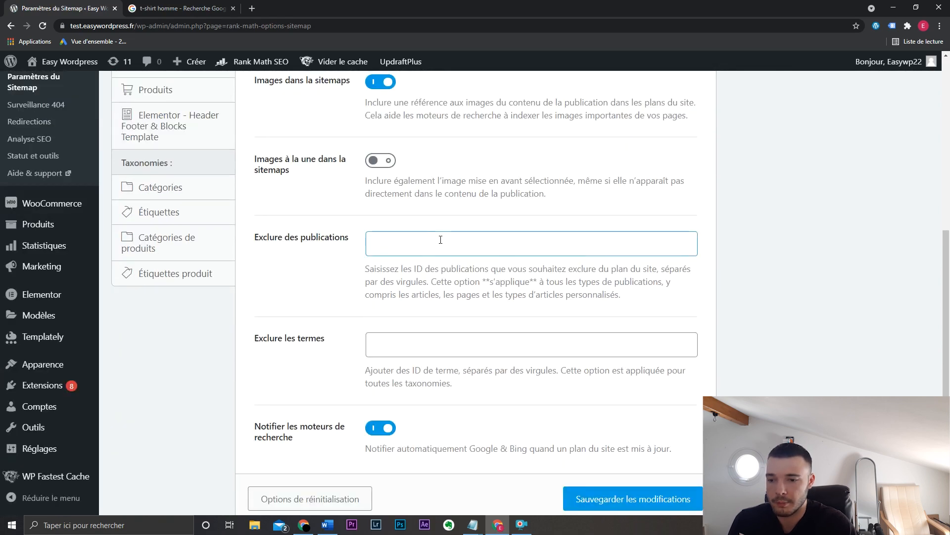
{"action": "scroll", "coordinate": [186, 362], "scroll_direction": "up", "scroll_amount": 4}
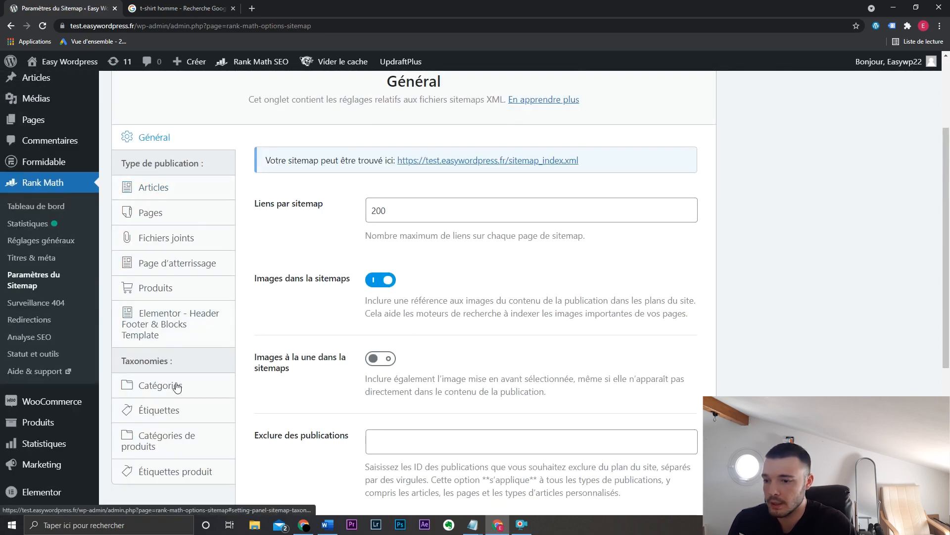
Browse the sitemap settings, examine the product sitemap from the Produits section, and open the general sitemap index.
{"action": "left_click", "coordinate": [189, 438]}
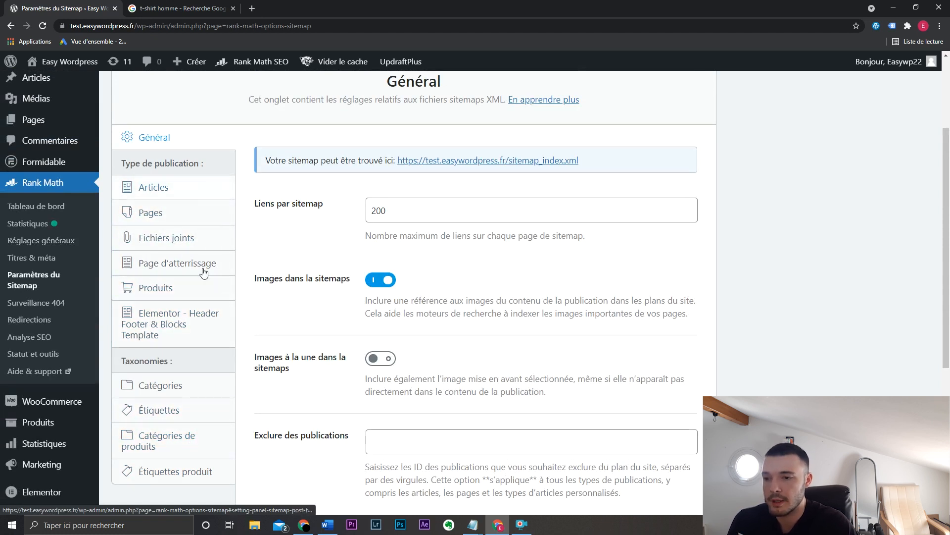
{"action": "left_click", "coordinate": [201, 323]}
{"action": "left_click", "coordinate": [202, 290]}
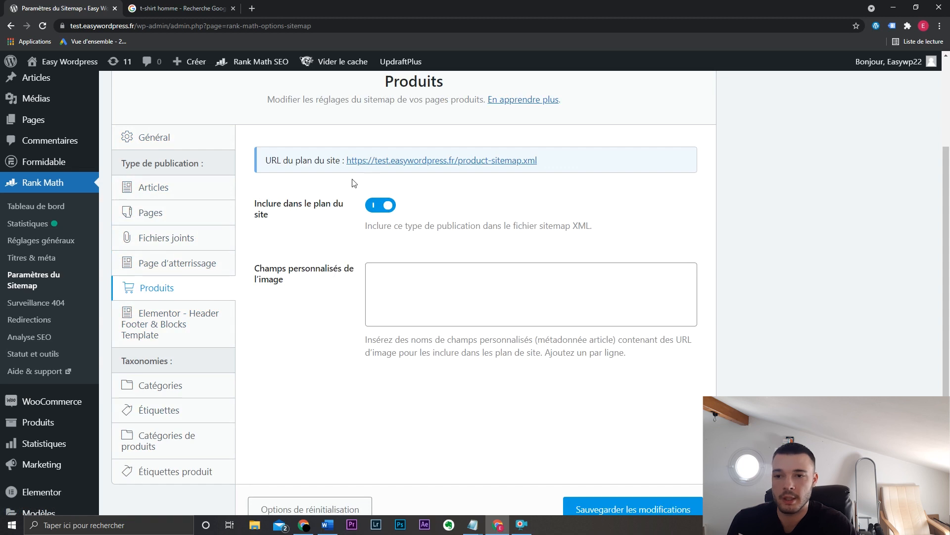
{"action": "left_click", "coordinate": [416, 160]}
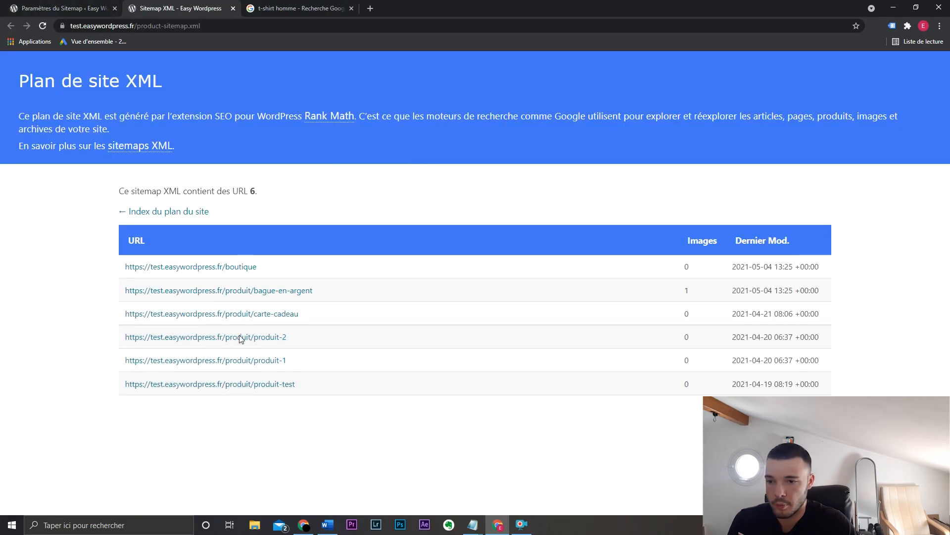
{"action": "middle_click", "coordinate": [207, 4]}
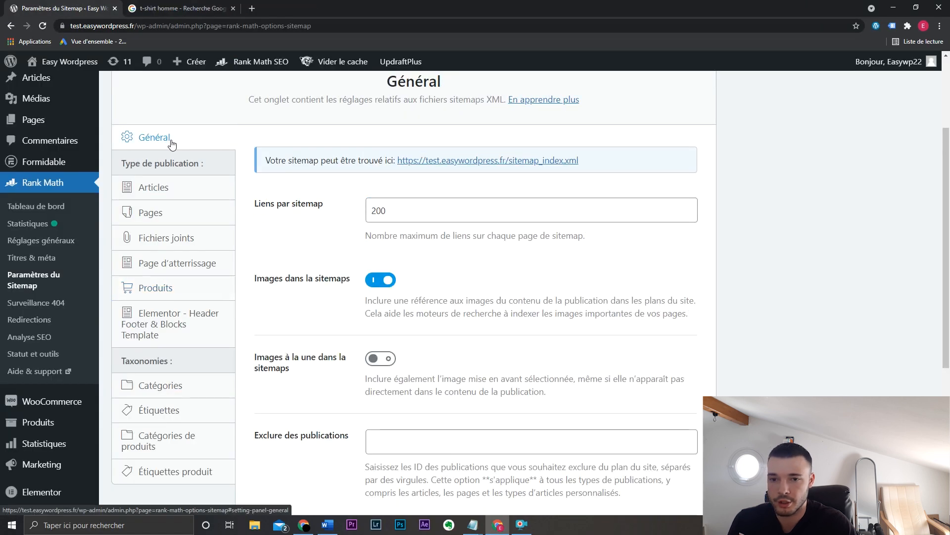
{"action": "left_click", "coordinate": [526, 160]}
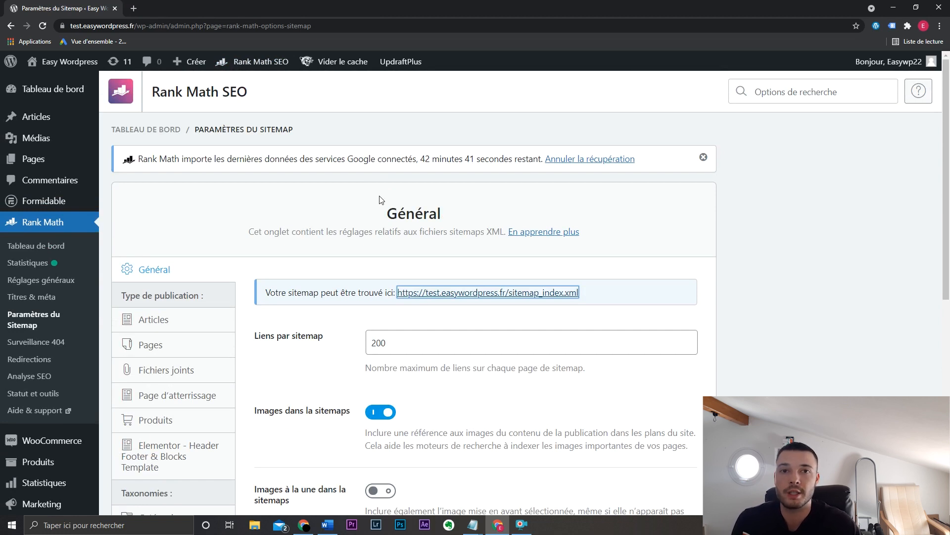
Open the Accueil page in the page editor and display its Rank Math SEO settings.
{"action": "left_click", "coordinate": [64, 159]}
{"action": "left_click", "coordinate": [156, 284]}
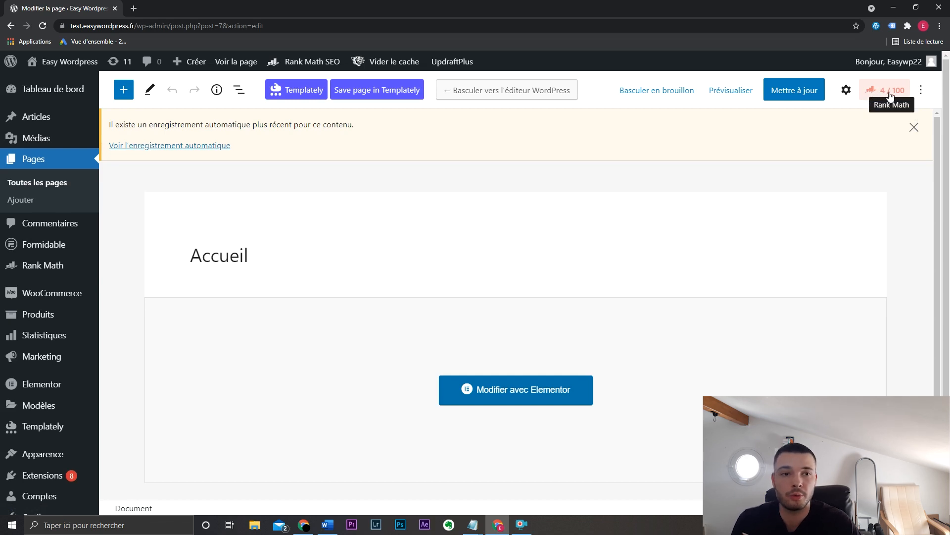
{"action": "left_click", "coordinate": [897, 92]}
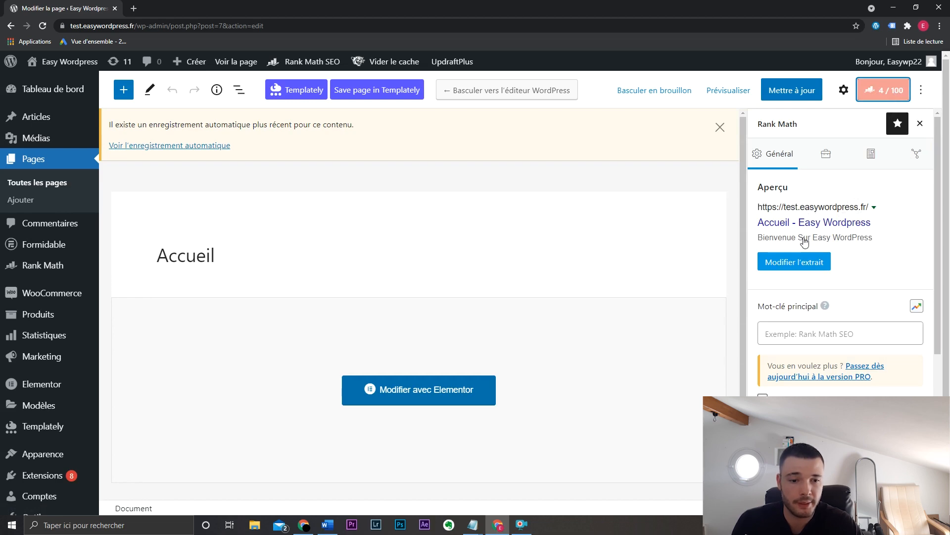
Edit the Accueil page's search snippet and set its SEO title to "Bienvenue sur Easy WordPress".
{"action": "left_click", "coordinate": [798, 263]}
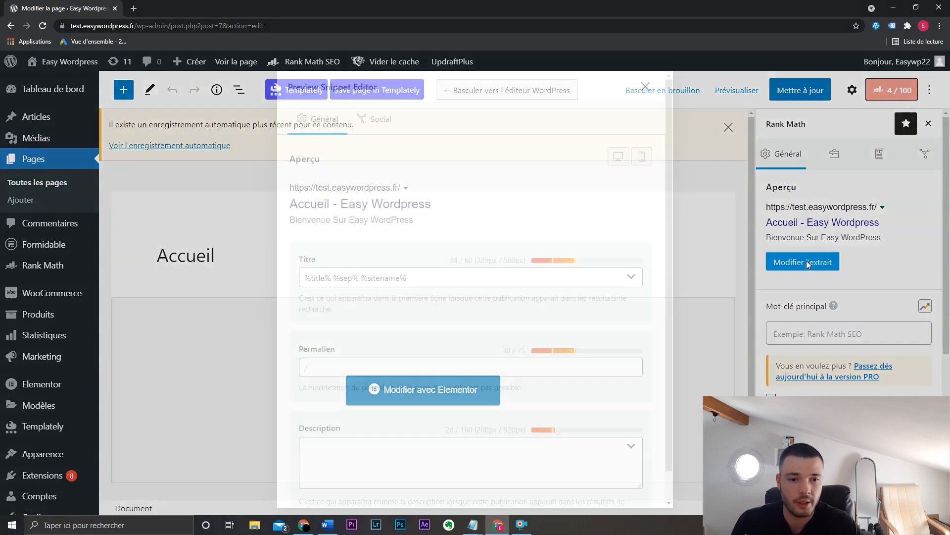
{"action": "left_click", "coordinate": [434, 269]}
{"action": "key", "text": "ctrl+a"}
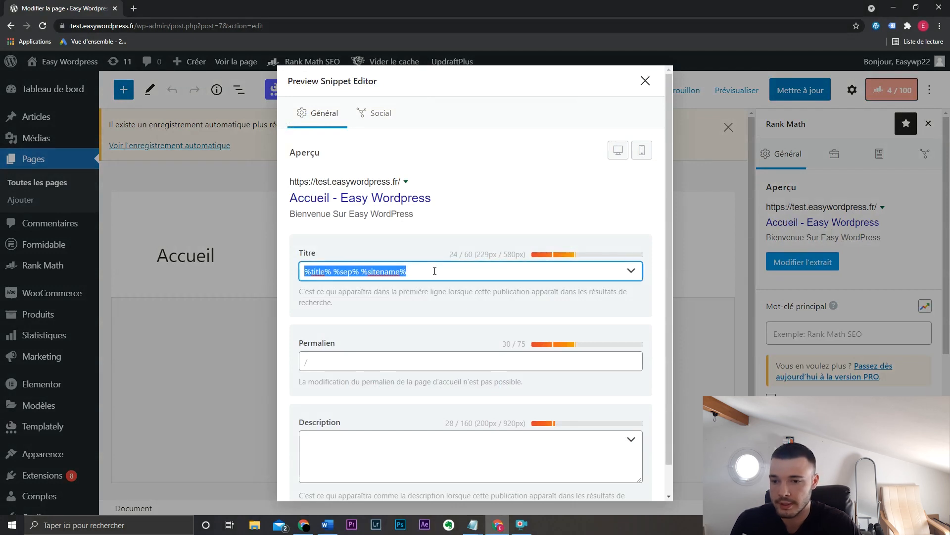
{"action": "type", "text": "Bie"}
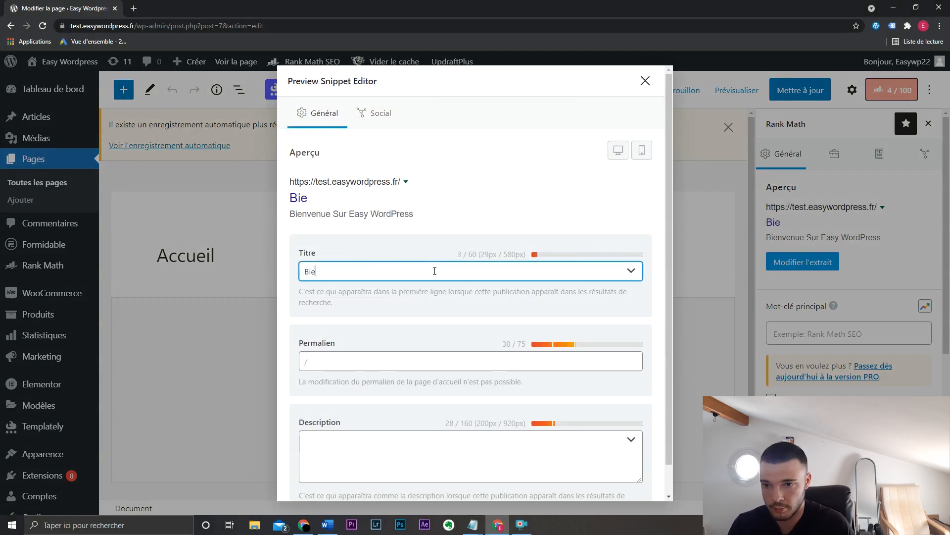
{"action": "type", "text": "nvenue sur "}
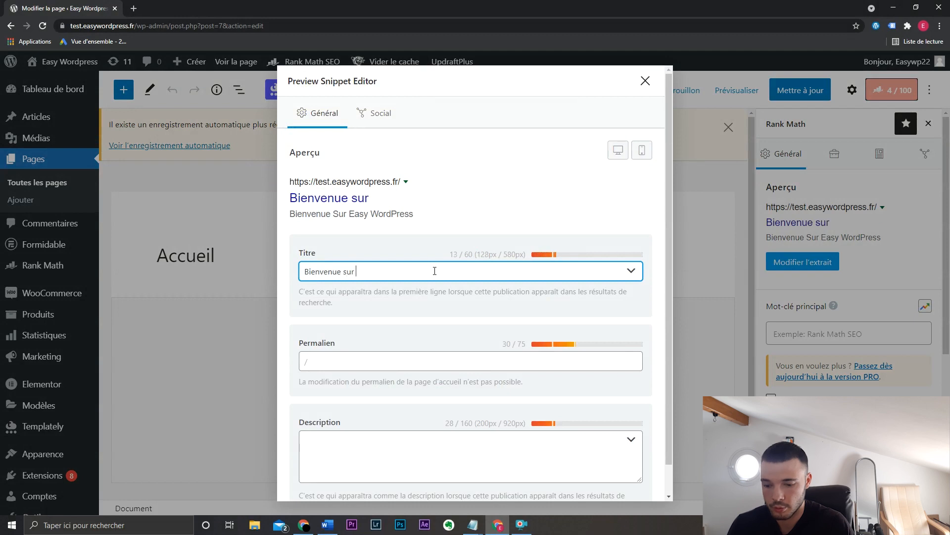
{"action": "type", "text": "Easy Wr"}
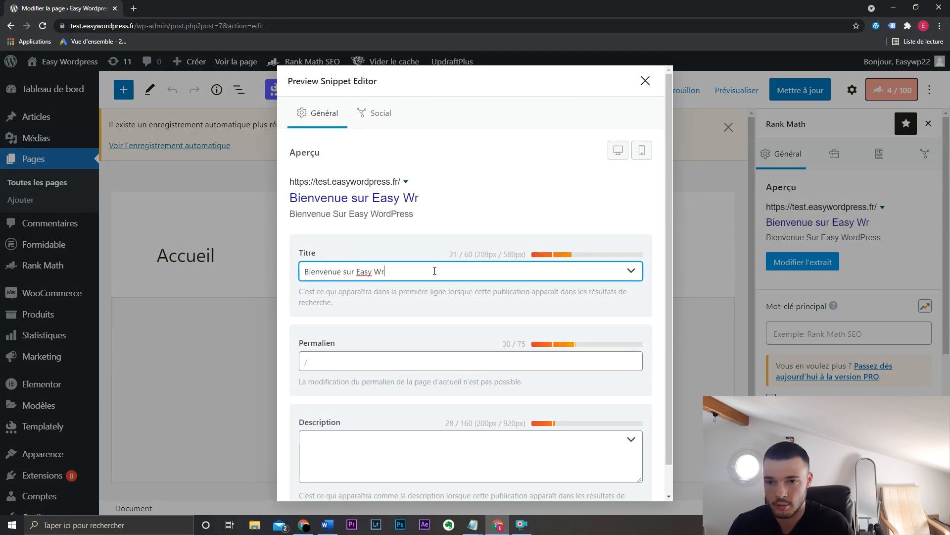
{"action": "key", "text": "BackSpace"}
{"action": "type", "text": "ordPress"}
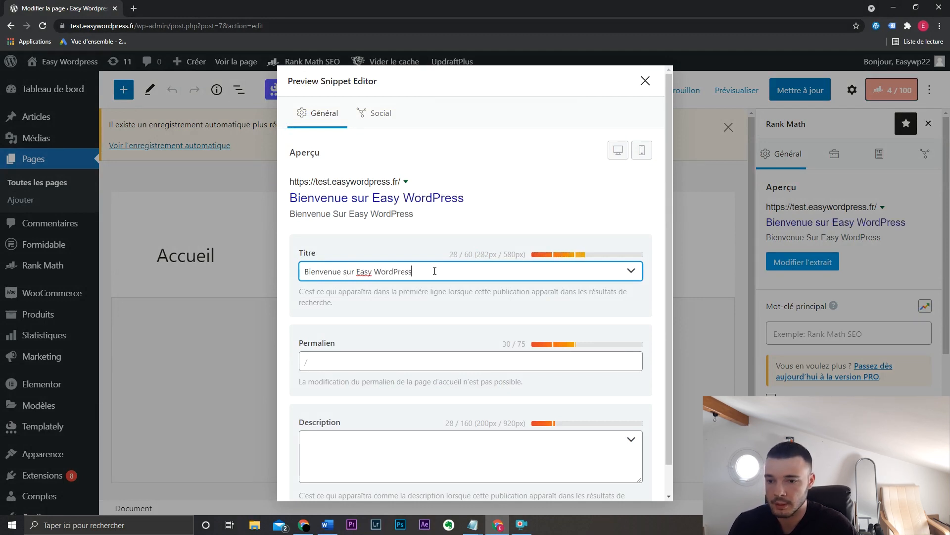
Set the snippet's meta description to "Cliquez ici pour découvrir mon site.".
{"action": "left_click", "coordinate": [409, 436]}
{"action": "type", "text": "Clique"}
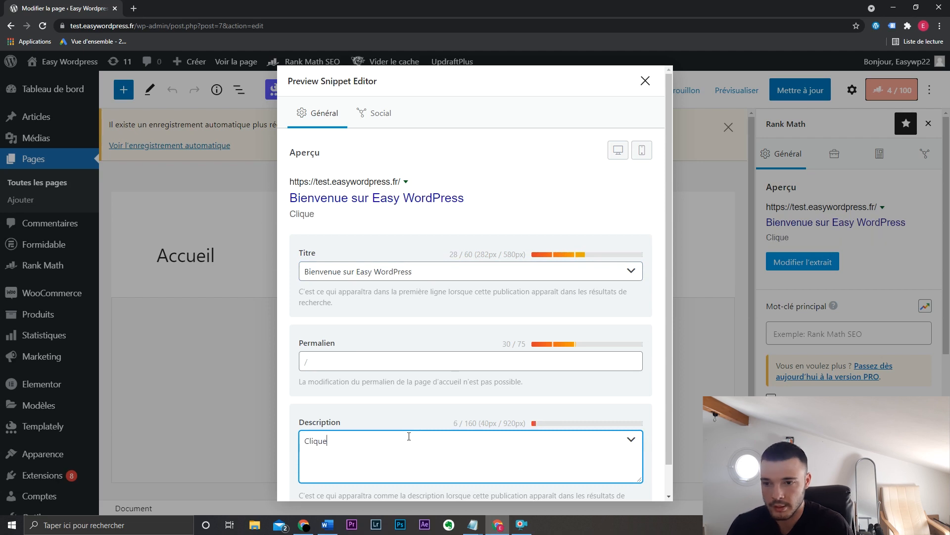
{"action": "type", "text": "z ici pour dé"}
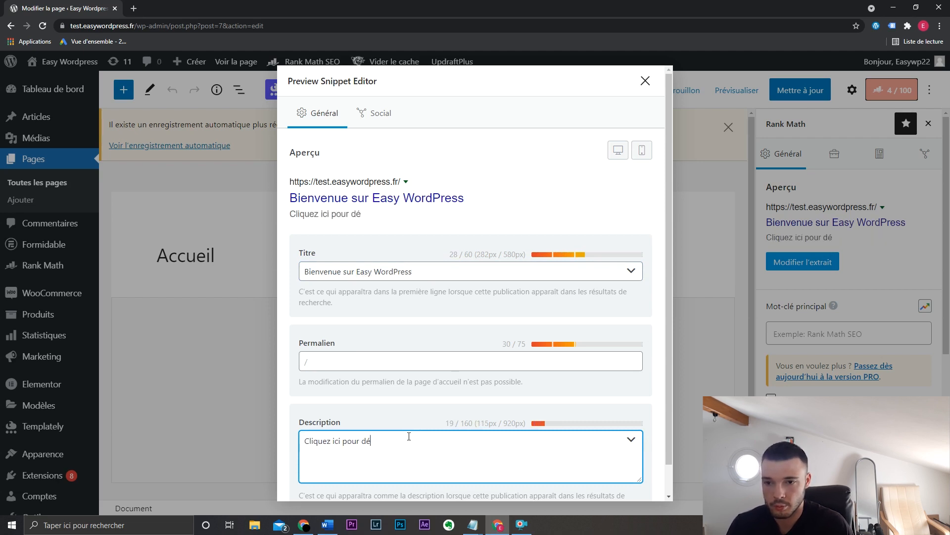
{"action": "type", "text": "couvrir mon site."}
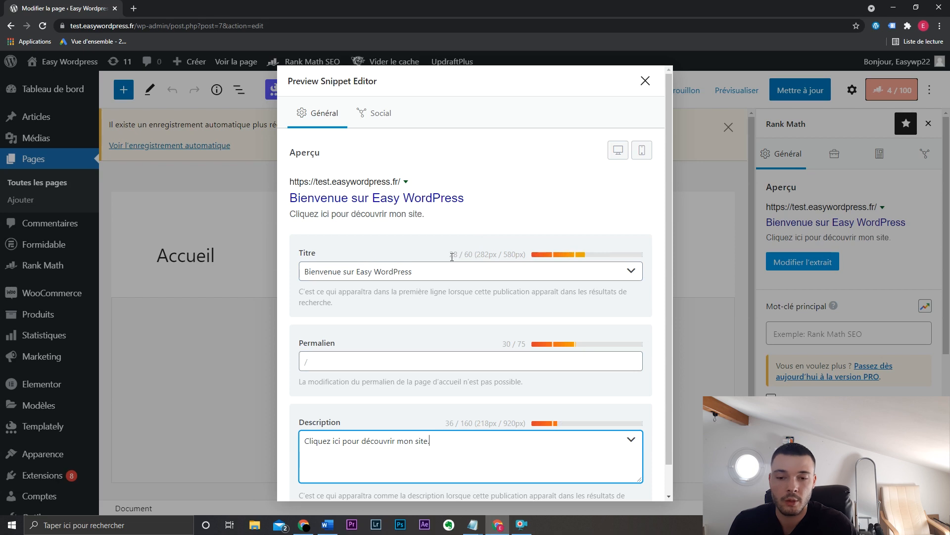
Check the title's length counter, preview the snippet on mobile and on desktop, and close the snippet editor.
{"action": "left_click_drag", "start_coordinate": [452, 257], "coordinate": [474, 254]}
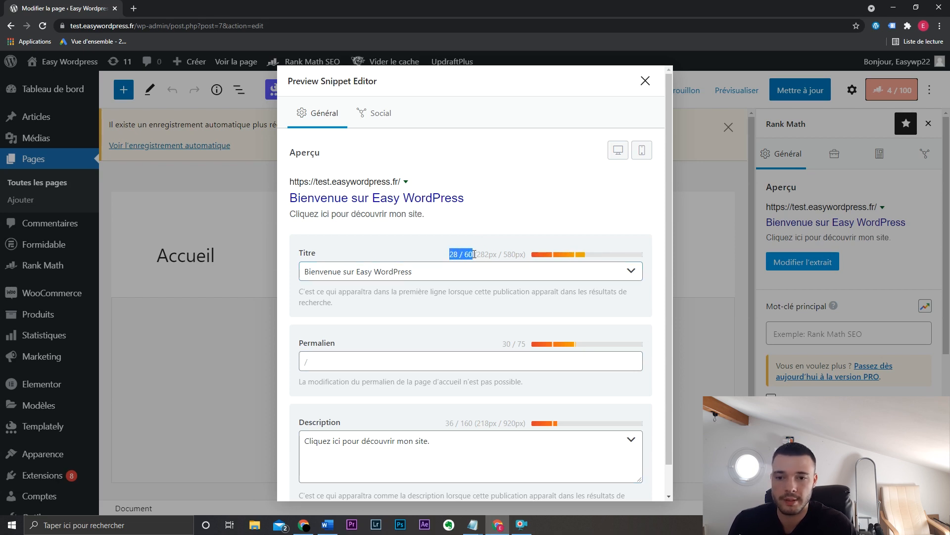
{"action": "left_click", "coordinate": [469, 268]}
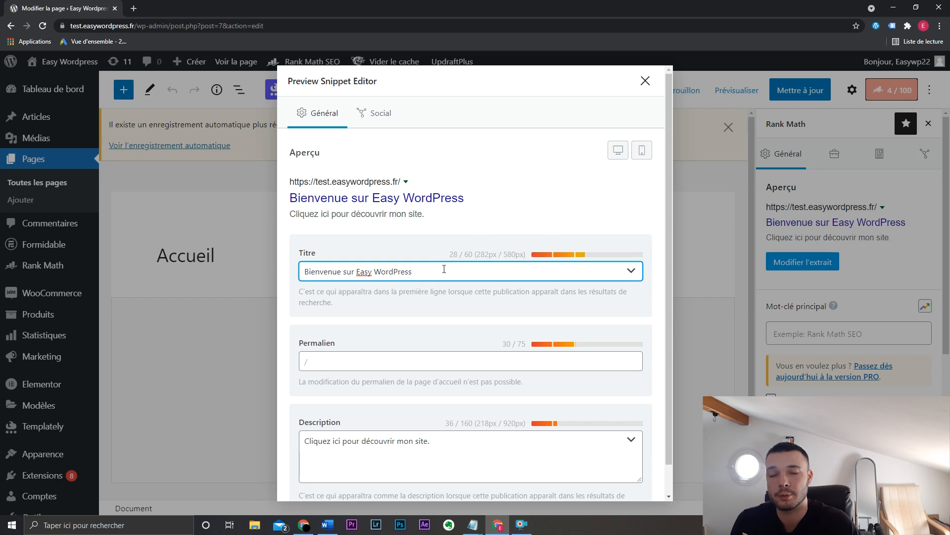
{"action": "left_click", "coordinate": [643, 150]}
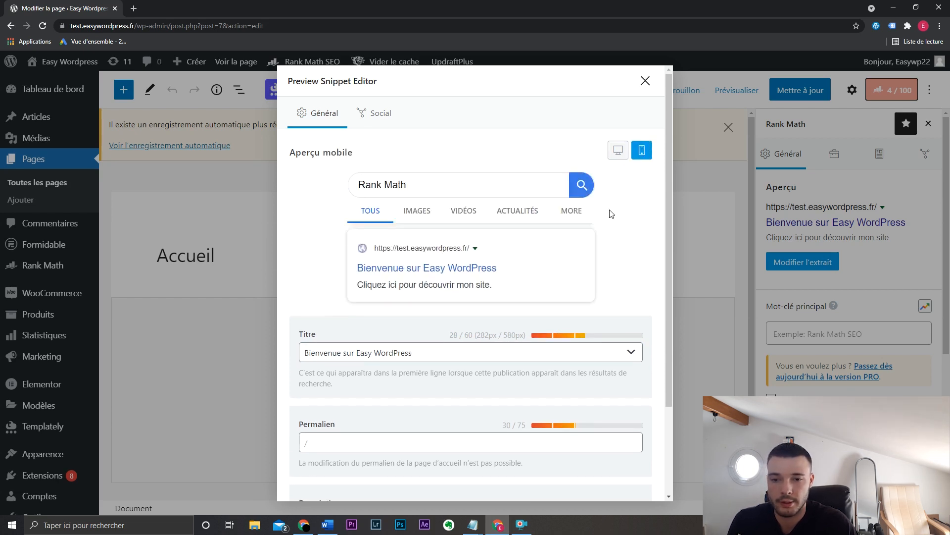
{"action": "left_click", "coordinate": [618, 149]}
{"action": "left_click", "coordinate": [645, 80]}
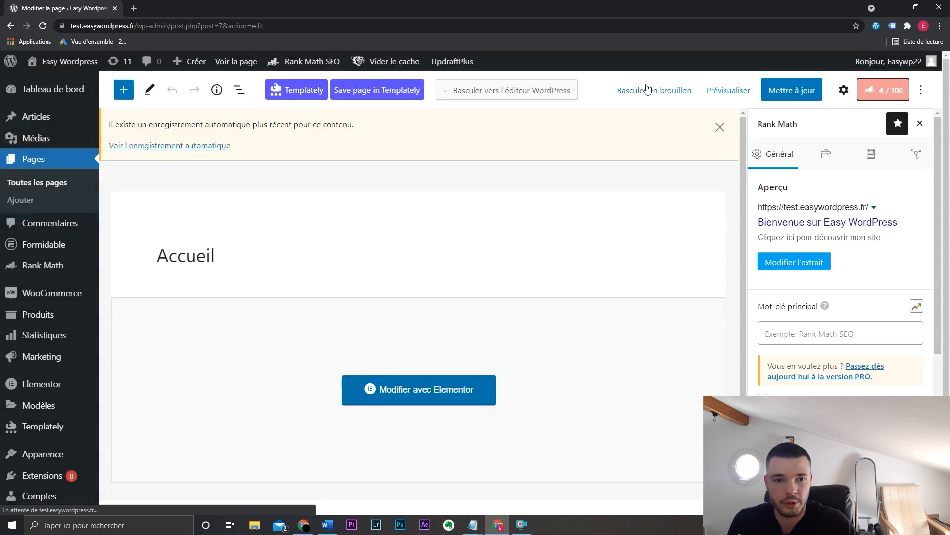
Add "formation wordpress" as the Accueil page's main keyword (Mot-clé principal).
{"action": "left_click", "coordinate": [824, 336]}
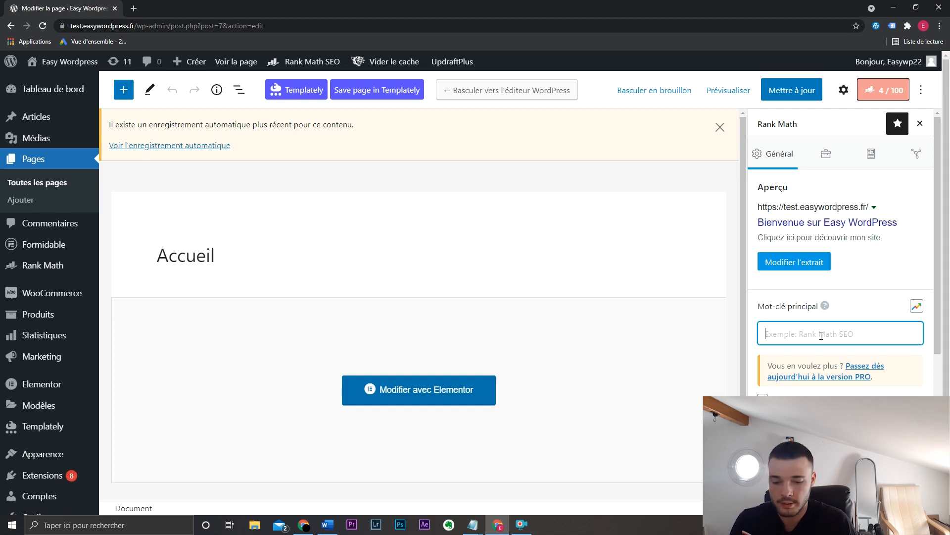
{"action": "type", "text": "formation wordpr"}
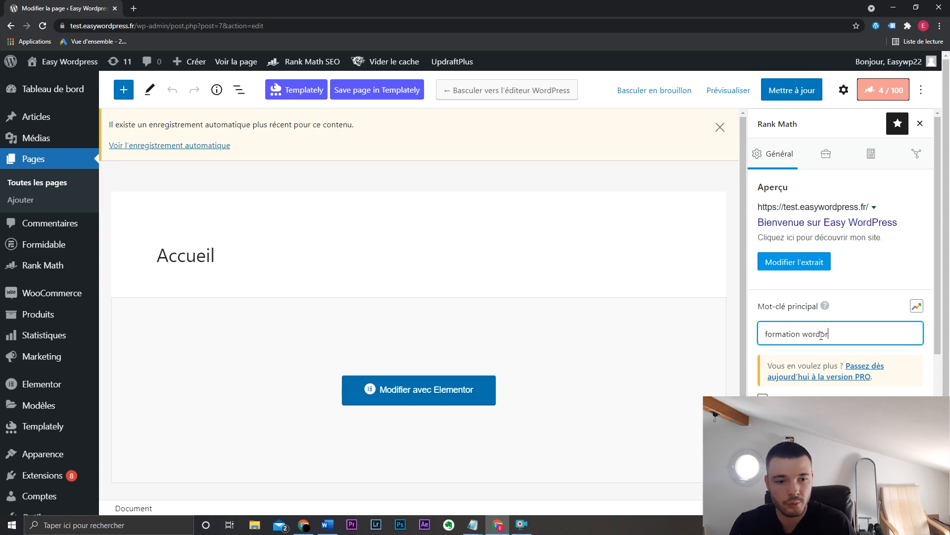
{"action": "type", "text": "ess"}
{"action": "key", "text": "Return"}
Examine the SEO de base and Supplémentaires recommendations for the main keyword, including the advised content length.
{"action": "scroll", "coordinate": [886, 296], "scroll_direction": "down", "scroll_amount": 5}
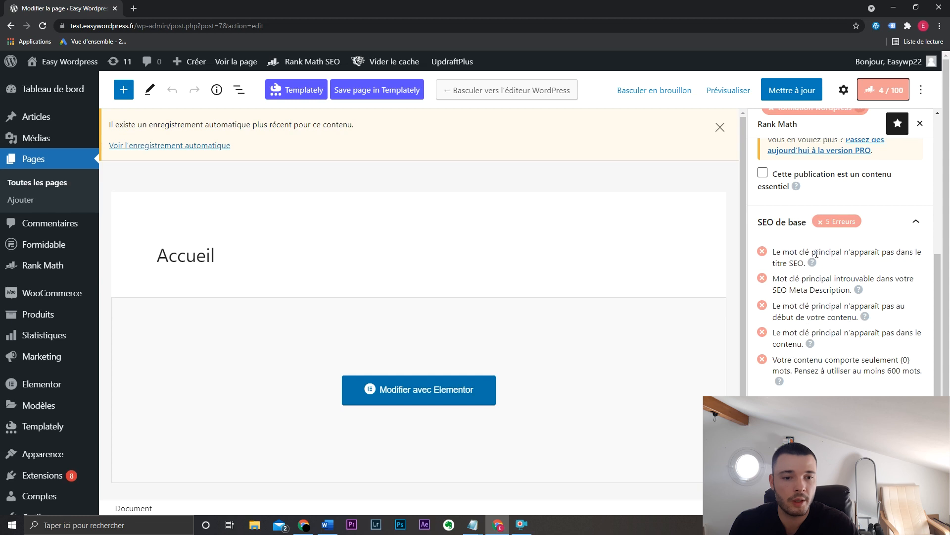
{"action": "scroll", "coordinate": [880, 287], "scroll_direction": "up", "scroll_amount": 5}
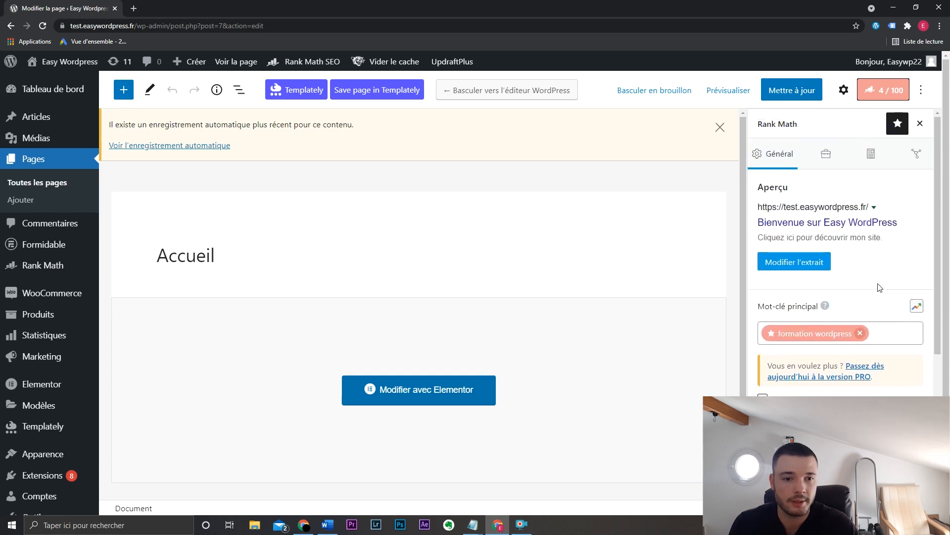
{"action": "scroll", "coordinate": [870, 272], "scroll_direction": "down", "scroll_amount": 4}
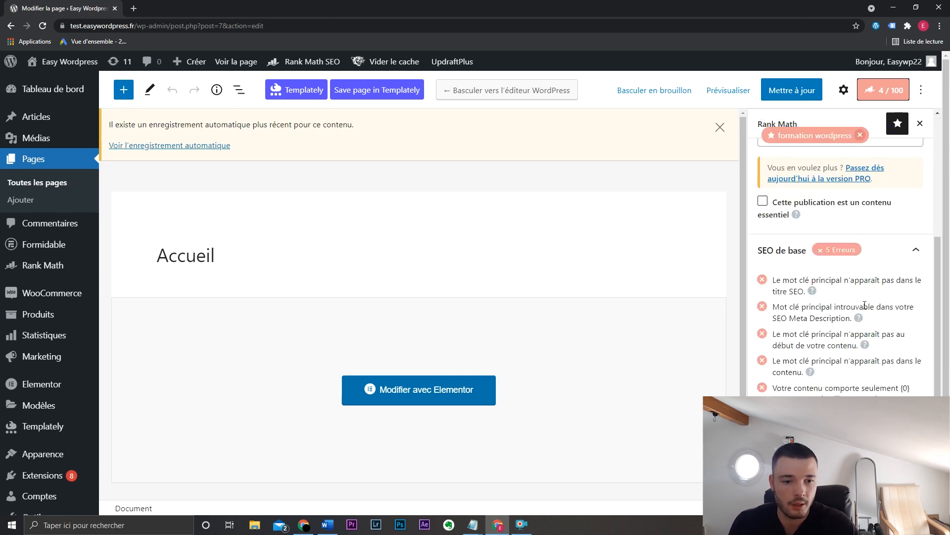
{"action": "scroll", "coordinate": [831, 320], "scroll_direction": "up", "scroll_amount": 4}
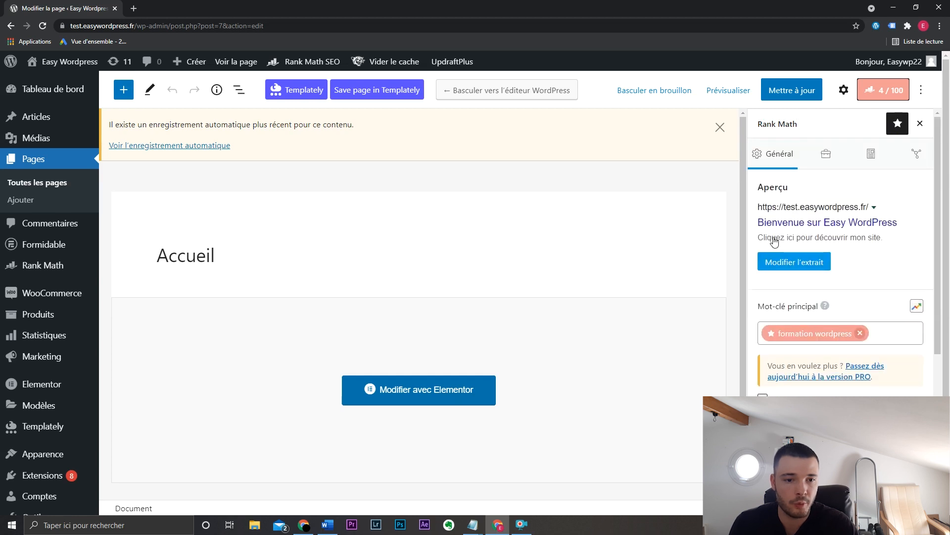
{"action": "scroll", "coordinate": [886, 315], "scroll_direction": "down", "scroll_amount": 4}
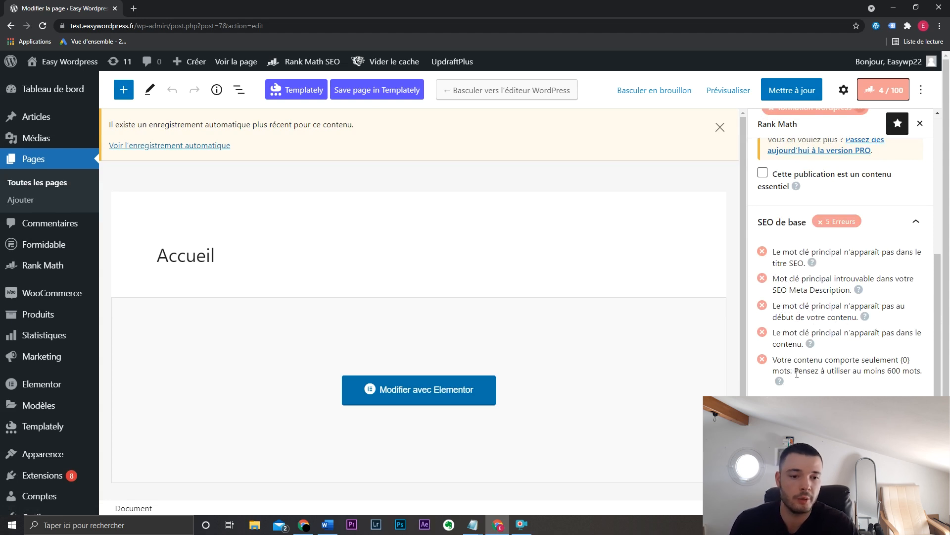
{"action": "left_click_drag", "start_coordinate": [795, 371], "coordinate": [922, 370]}
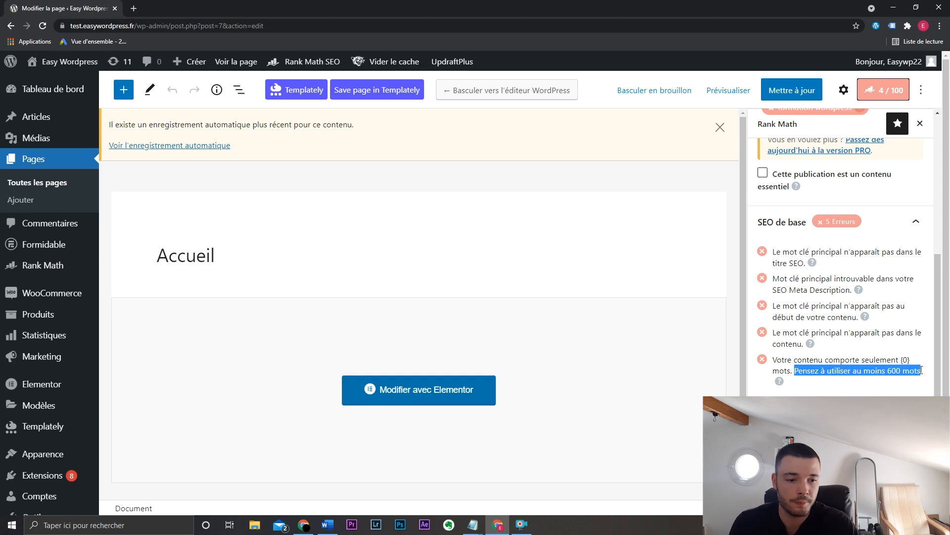
{"action": "scroll", "coordinate": [922, 370], "scroll_direction": "down", "scroll_amount": 5}
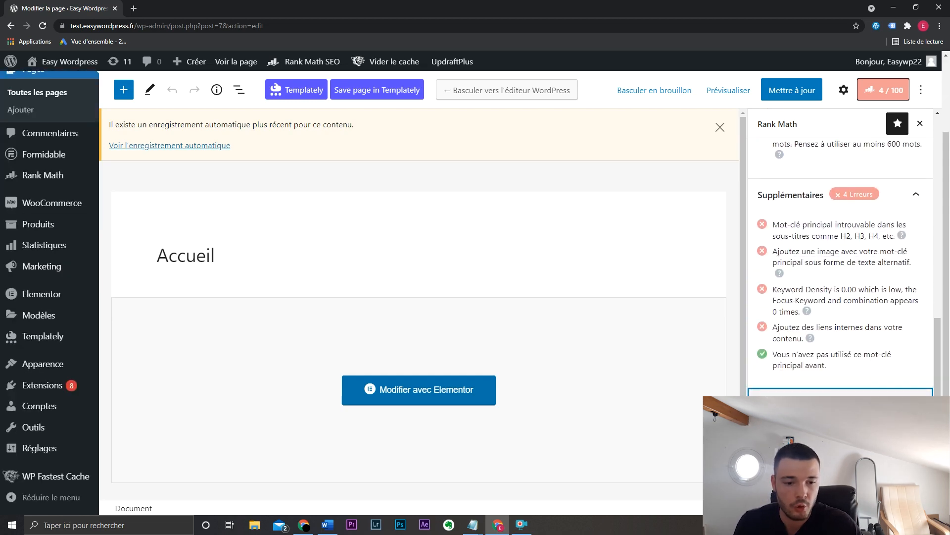
{"action": "scroll", "coordinate": [847, 365], "scroll_direction": "down", "scroll_amount": 3}
{"action": "scroll", "coordinate": [846, 366], "scroll_direction": "up", "scroll_amount": 10}
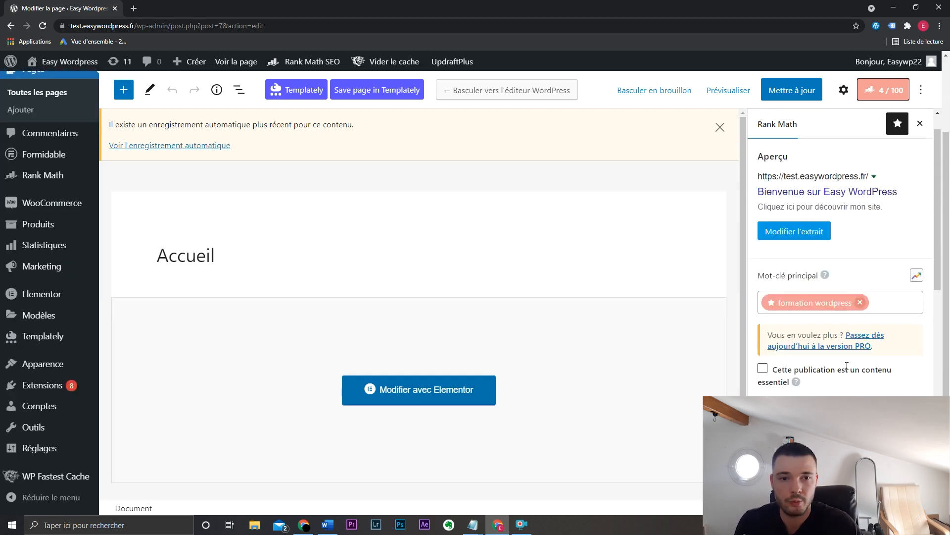
{"action": "scroll", "coordinate": [847, 366], "scroll_direction": "up", "scroll_amount": 1}
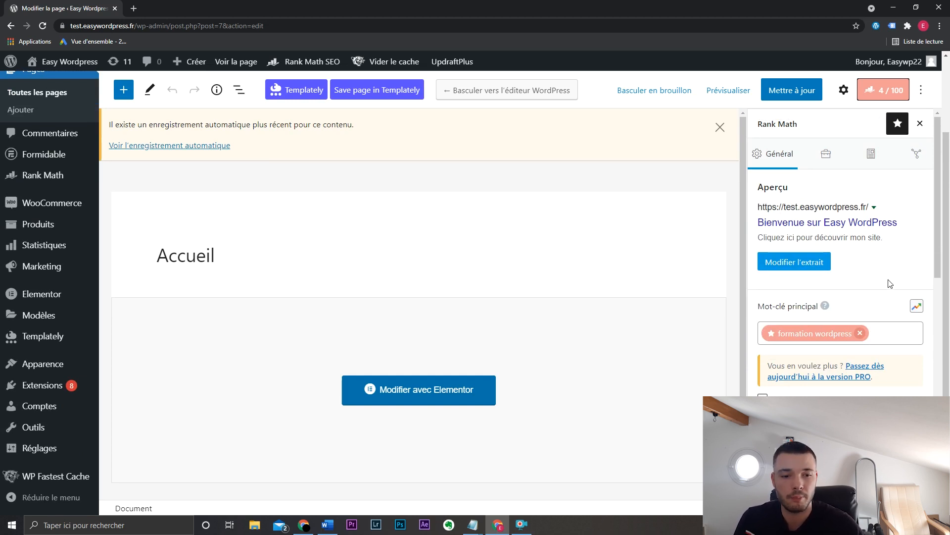
{"action": "scroll", "coordinate": [884, 297], "scroll_direction": "down", "scroll_amount": 8}
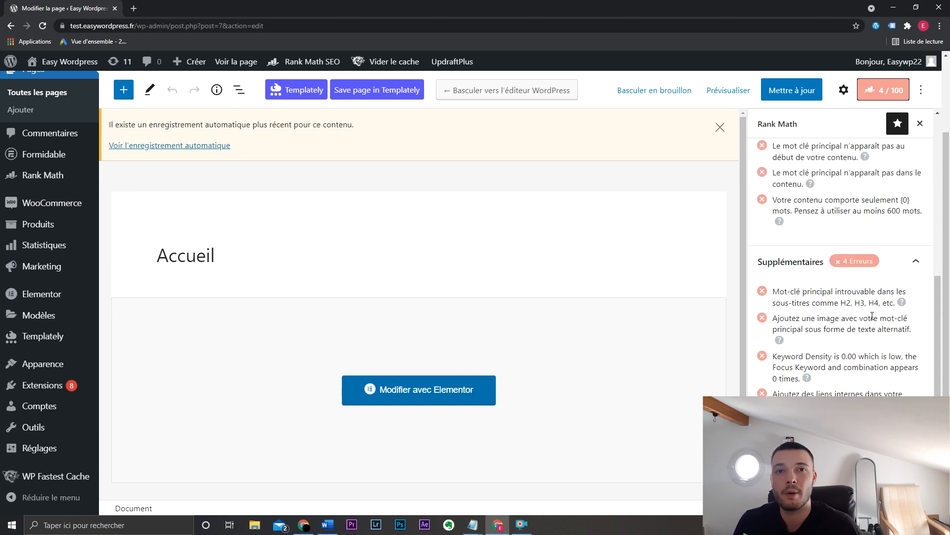